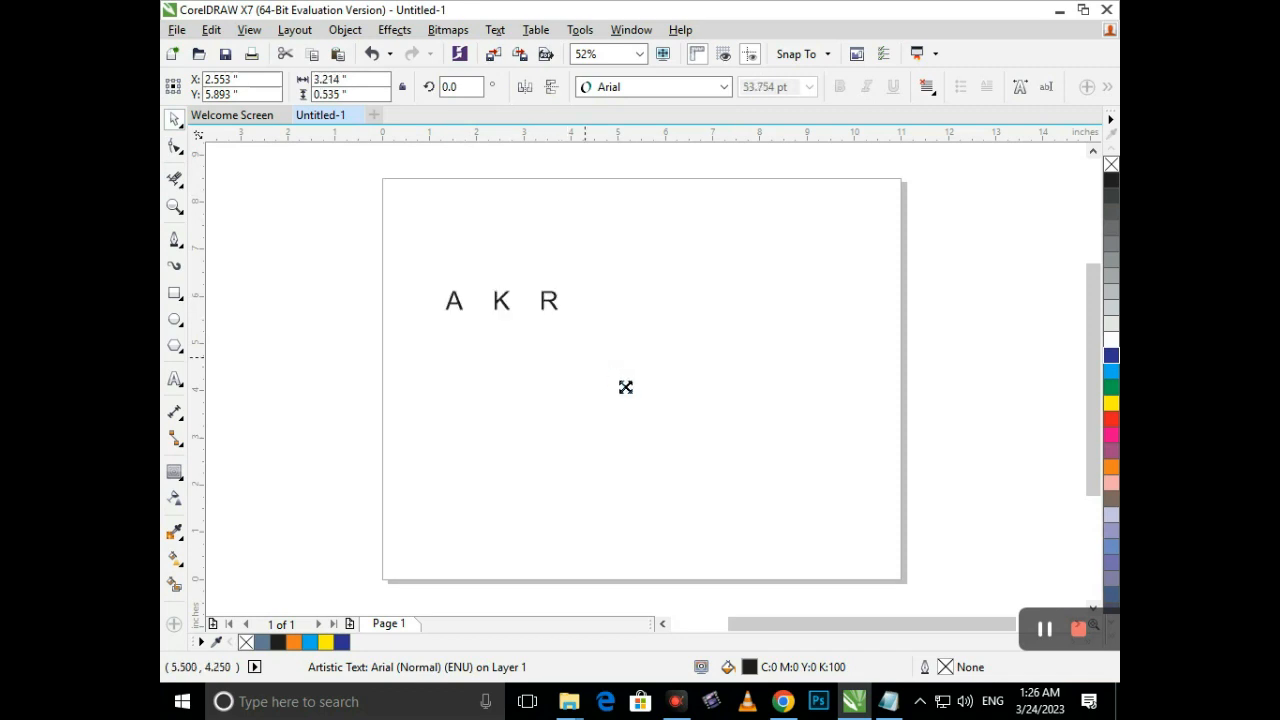
# - Enlarge the AKR text to about 195 pt around the middle of the page and make it bold
pyautogui.moveTo(623, 323); pyautogui.dragTo(703, 394)
pyautogui.click(181, 147)
pyautogui.click(172, 118)
pyautogui.moveTo(626, 361); pyautogui.dragTo(709, 390)
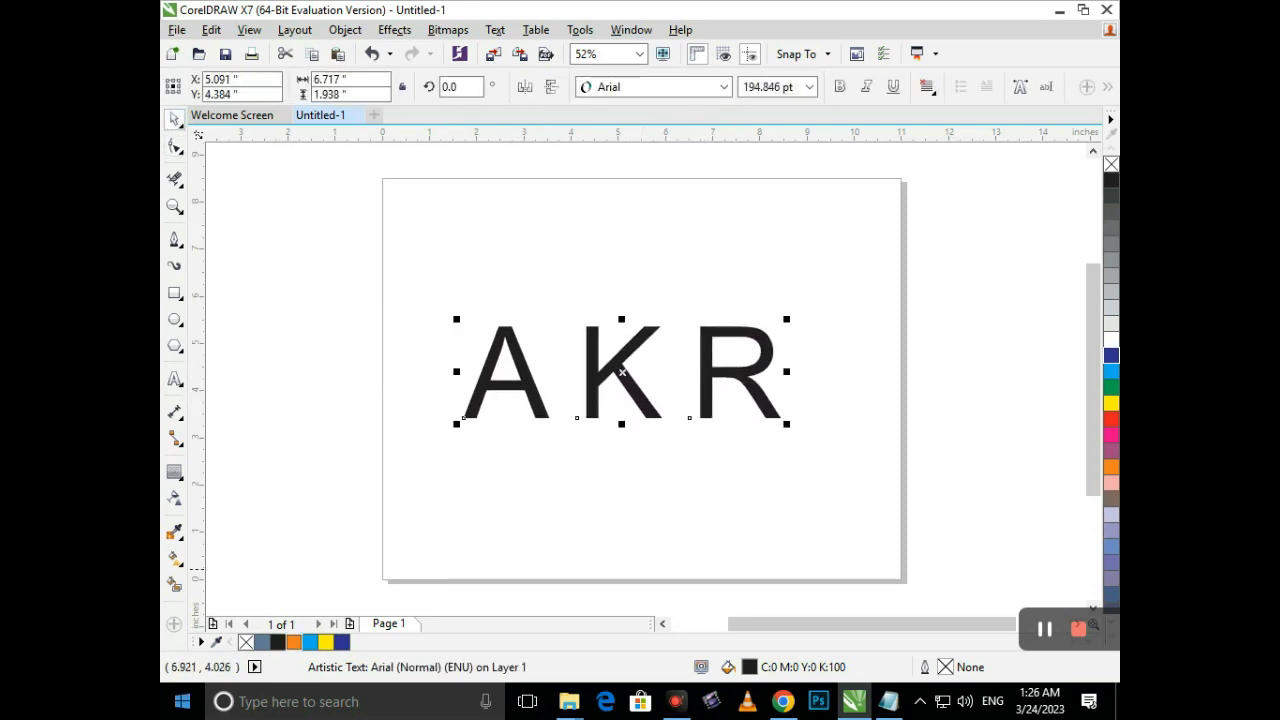
pyautogui.click(841, 87)
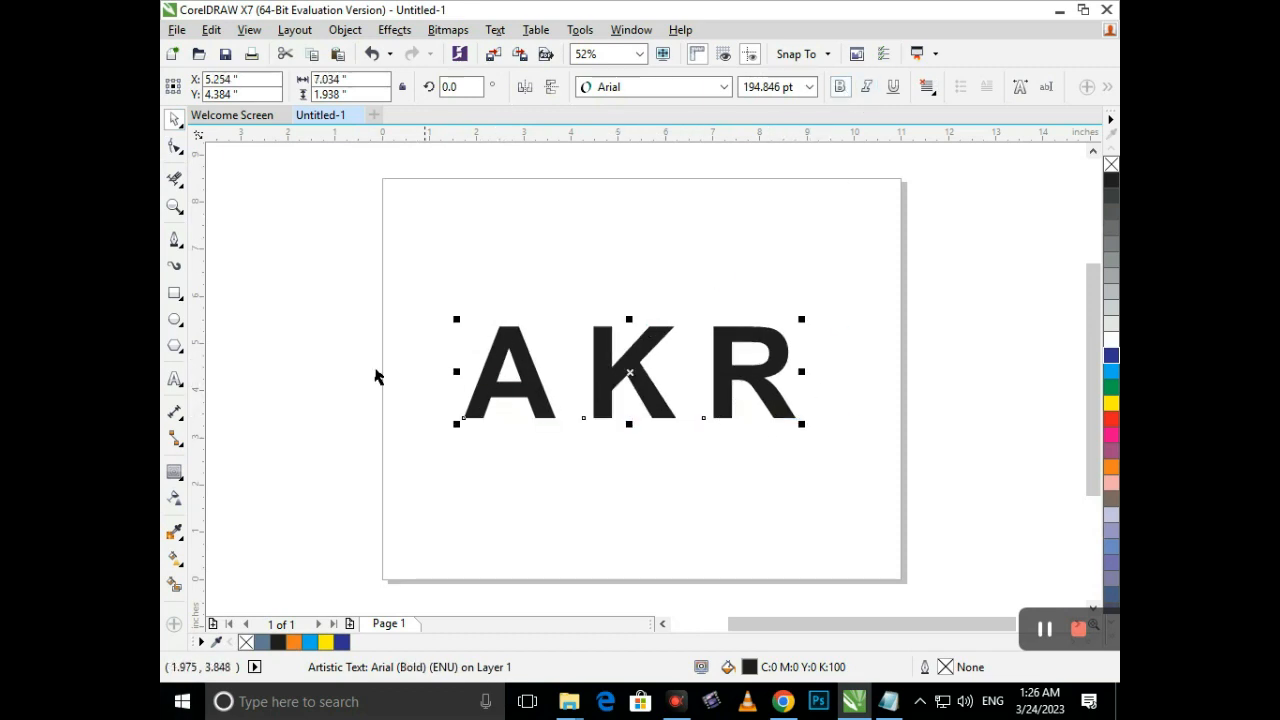
pyautogui.moveTo(558, 409); pyautogui.dragTo(556, 406)
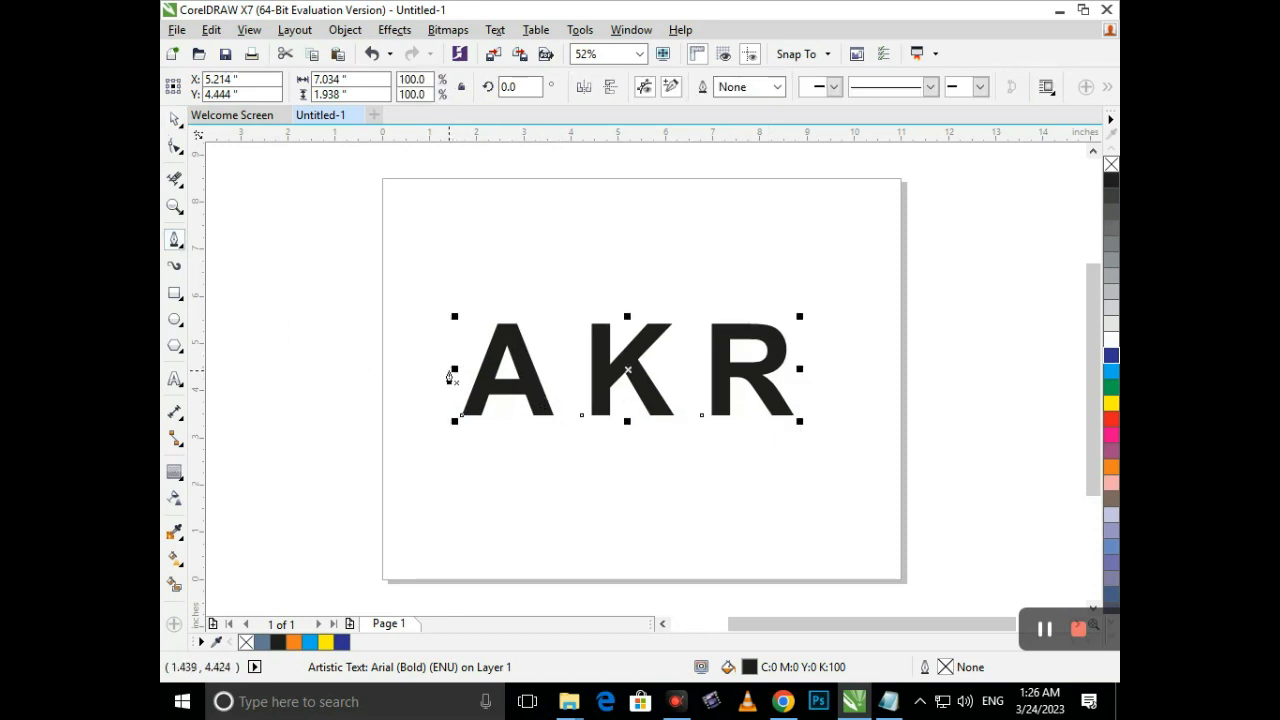
# - Draw a nearly horizontal line about 7.7 inches wide through the middle of the AKR letters
pyautogui.click(450, 371)
pyautogui.doubleClick(809, 372)
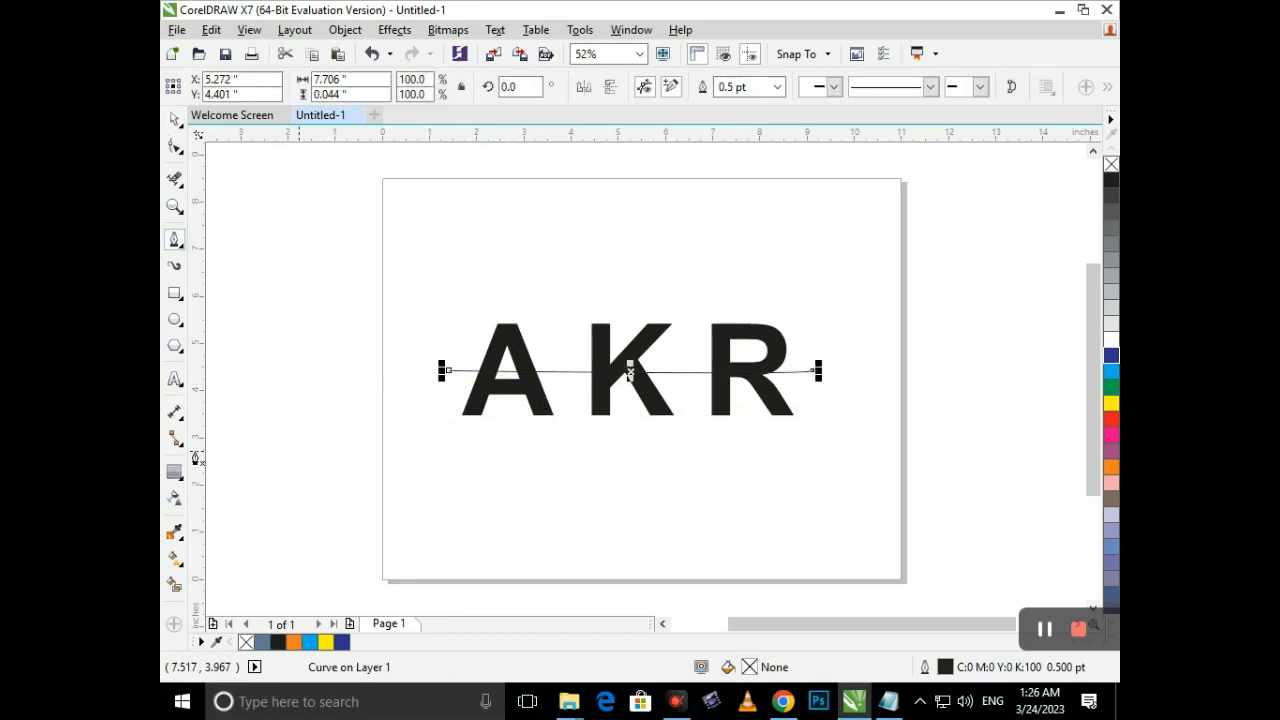
pyautogui.click(184, 566)
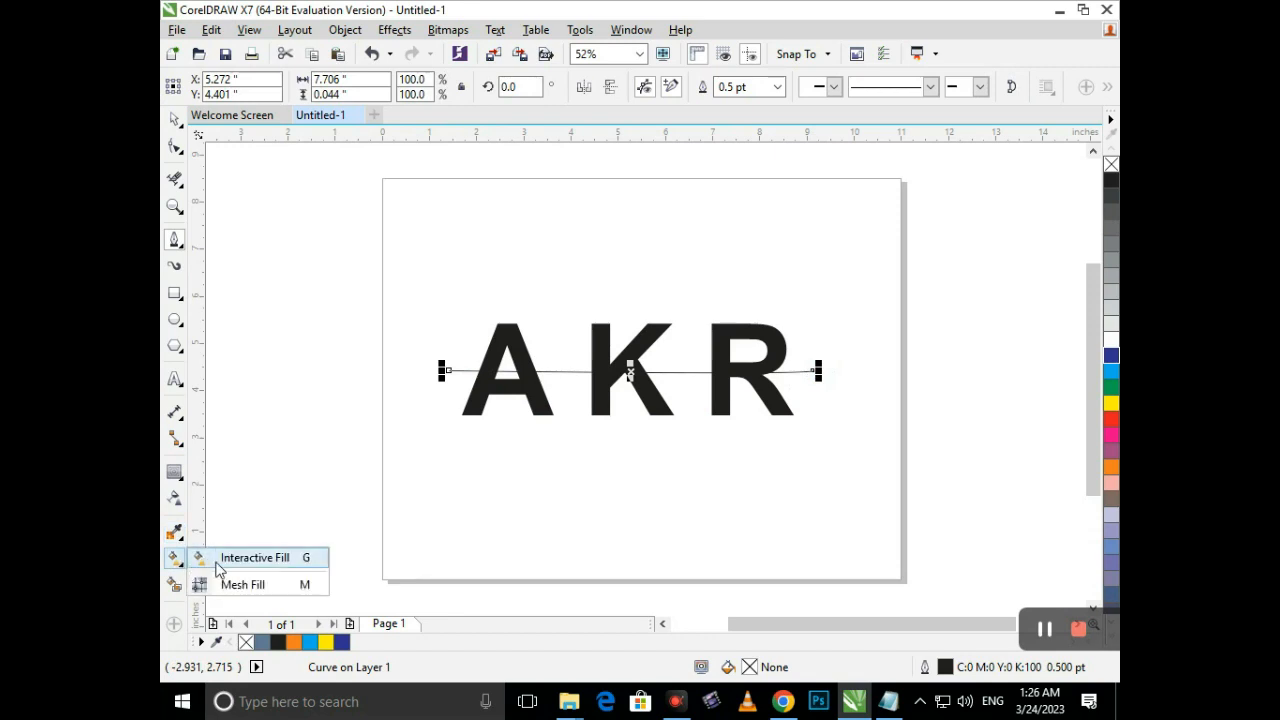
pyautogui.click(229, 555)
pyautogui.click(541, 419)
pyautogui.moveTo(551, 423); pyautogui.dragTo(531, 377)
pyautogui.hotkey('ctrl', 'z')
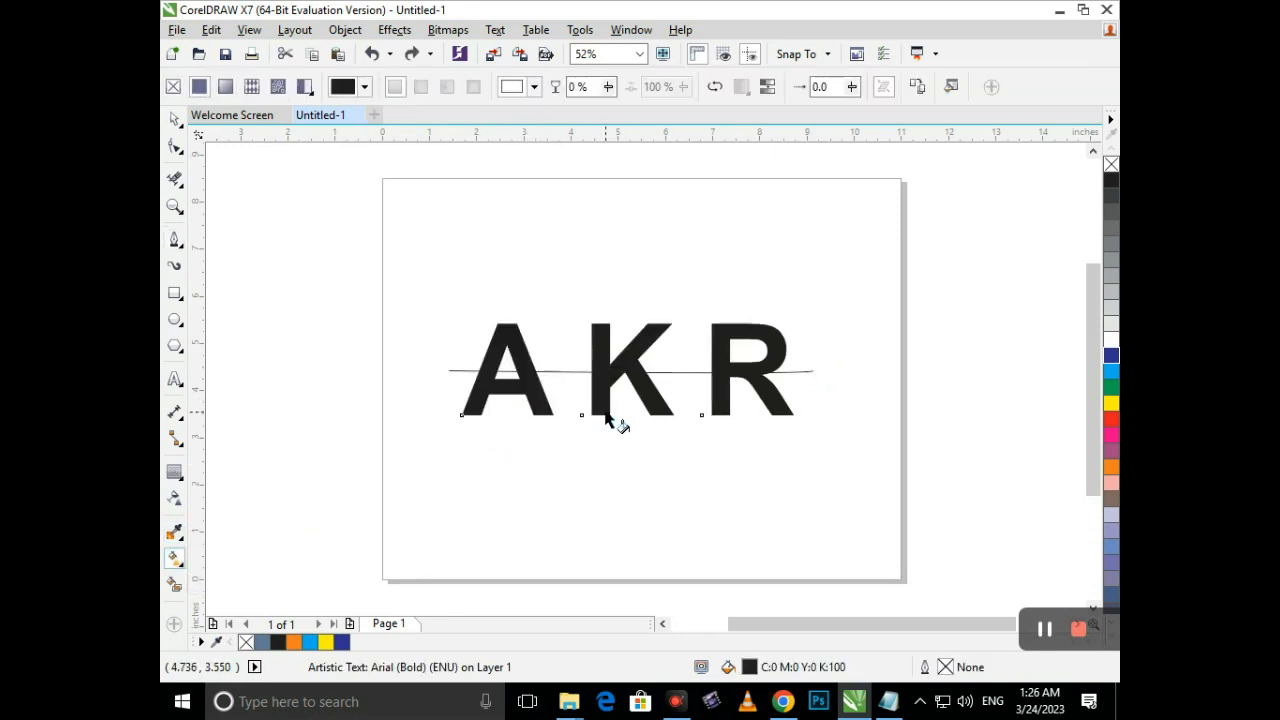
pyautogui.click(177, 120)
pyautogui.click(300, 362)
pyautogui.click(484, 402)
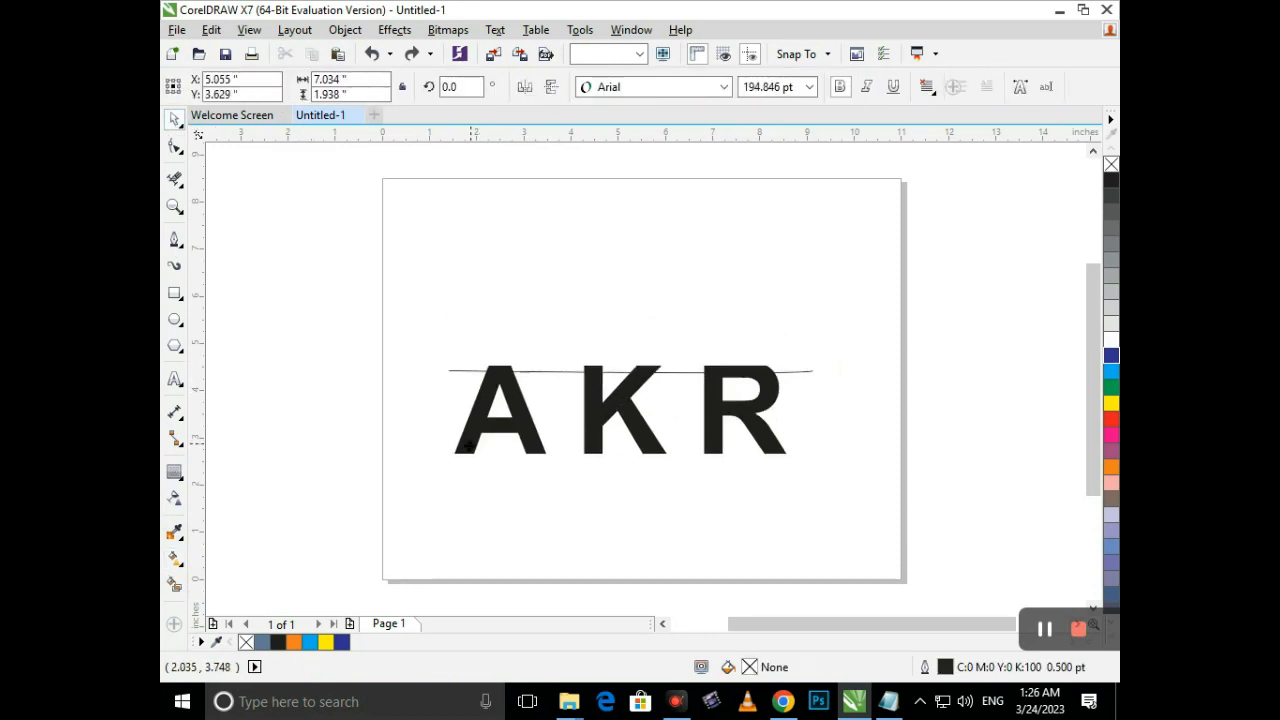
pyautogui.click(397, 408)
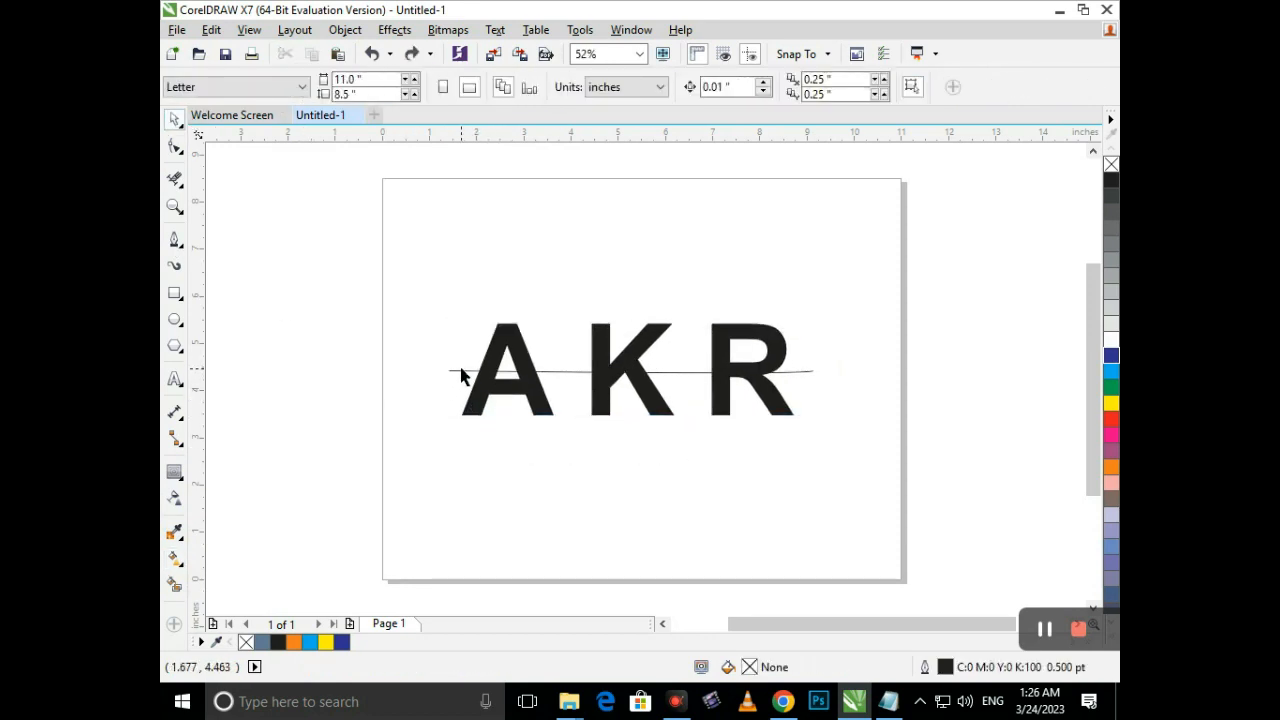
# - Trim the AKR text with the horizontal line, move the trimmed letters aside as a check, and undo the move
pyautogui.click(462, 372)
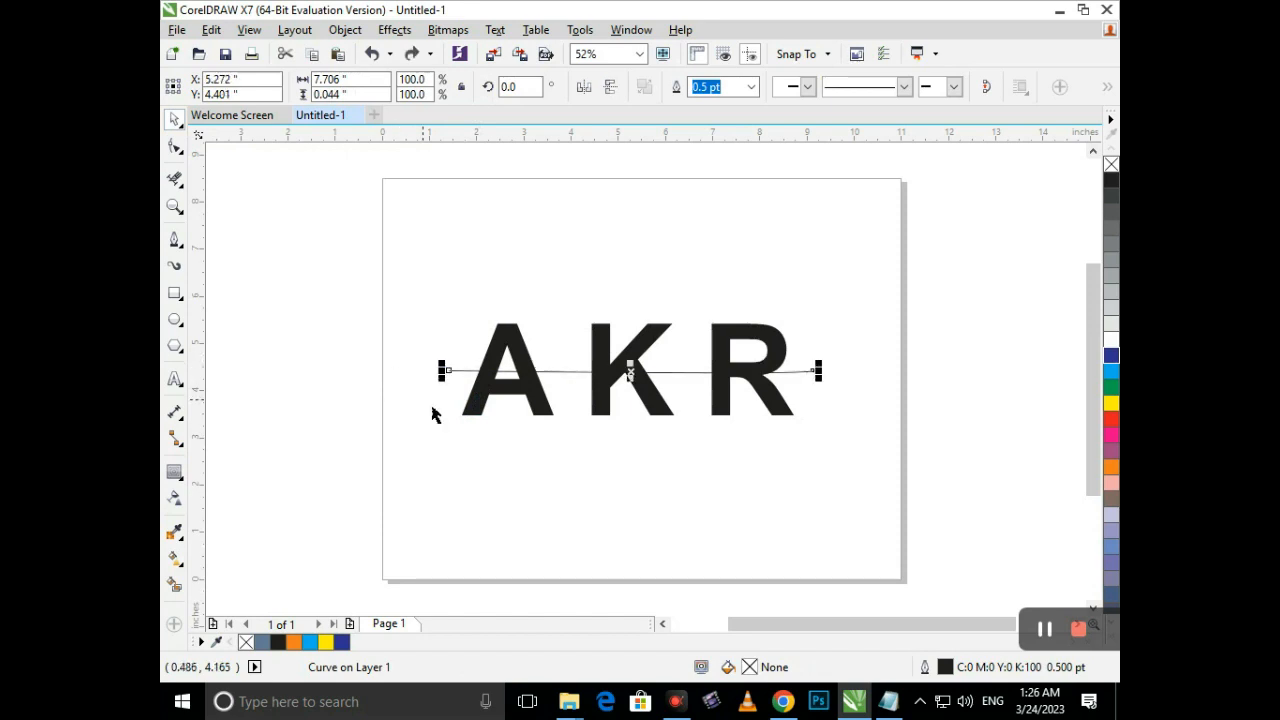
pyautogui.keyDown('shift'); pyautogui.click(480, 416); pyautogui.keyUp('shift')
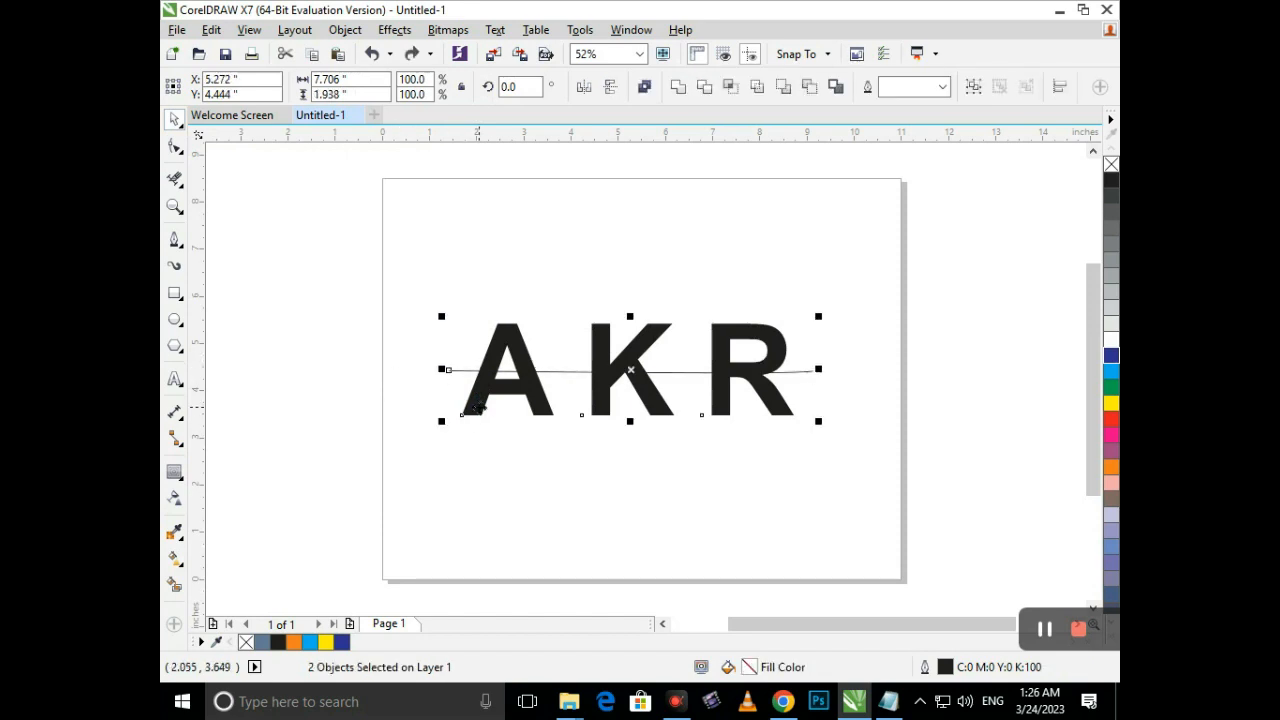
pyautogui.click(707, 88)
pyautogui.click(605, 266)
pyautogui.moveTo(520, 349); pyautogui.dragTo(487, 240)
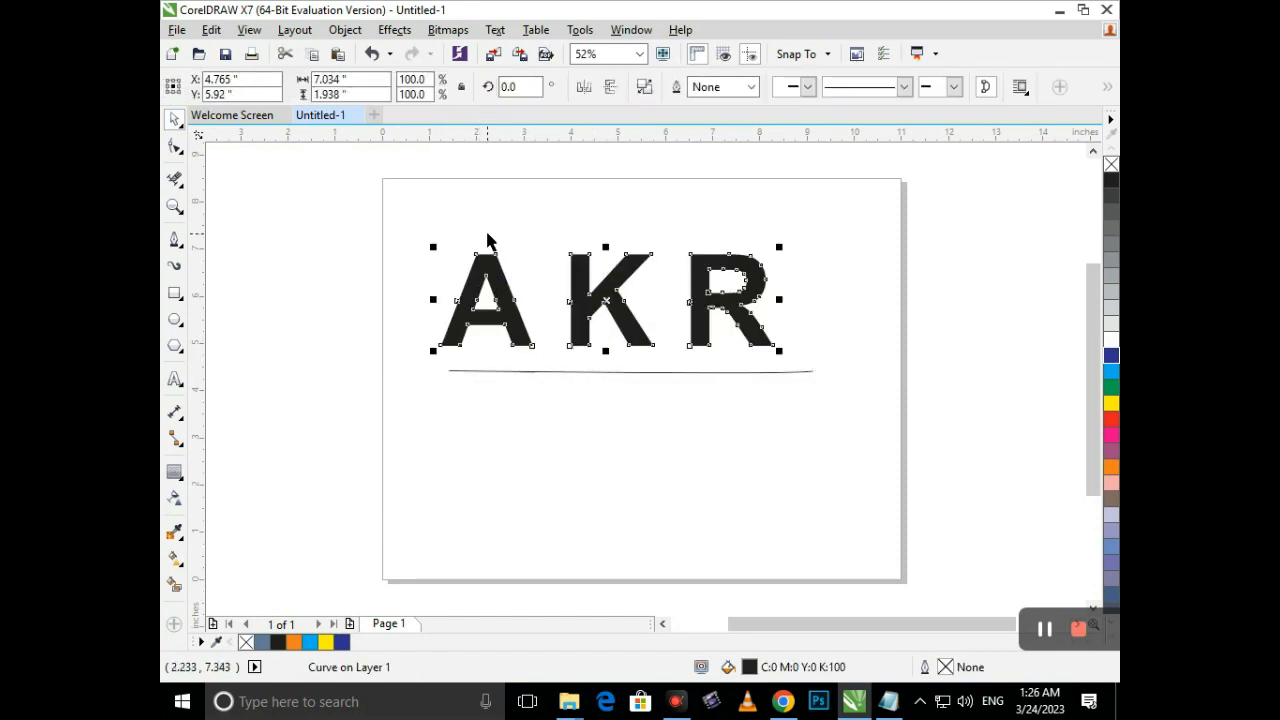
pyautogui.hotkey('ctrl', 'z')
# - Apply Convert Outline to Object to the trimmed AKR letters and deselect them
pyautogui.click(345, 30)
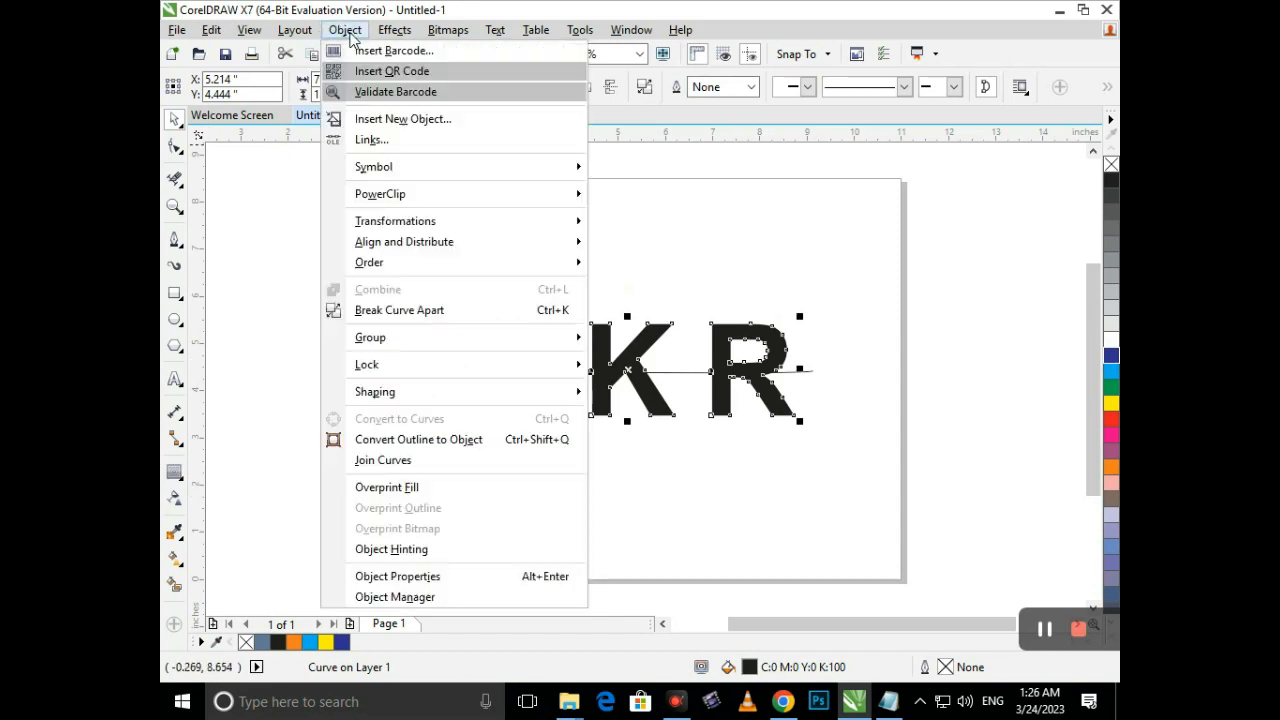
pyautogui.click(440, 440)
pyautogui.click(494, 470)
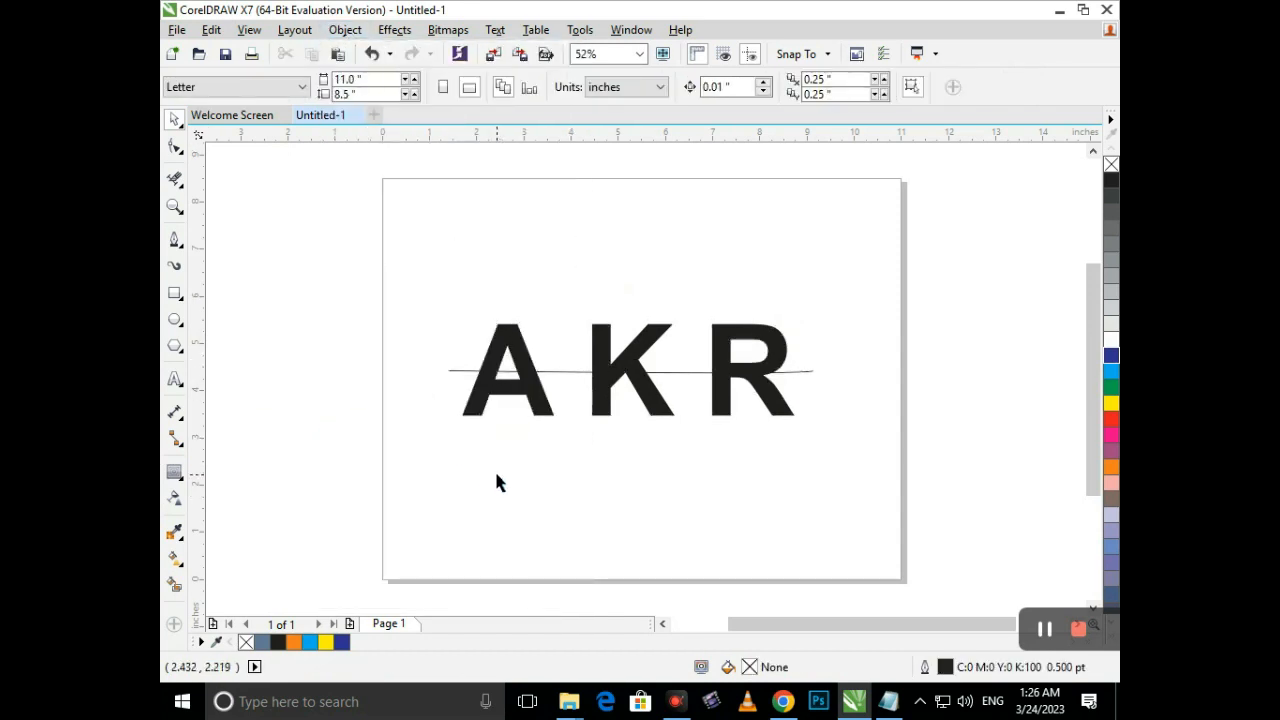
# - Give the trimmed AKR letters a black outline and remove their fill
pyautogui.click(463, 398)
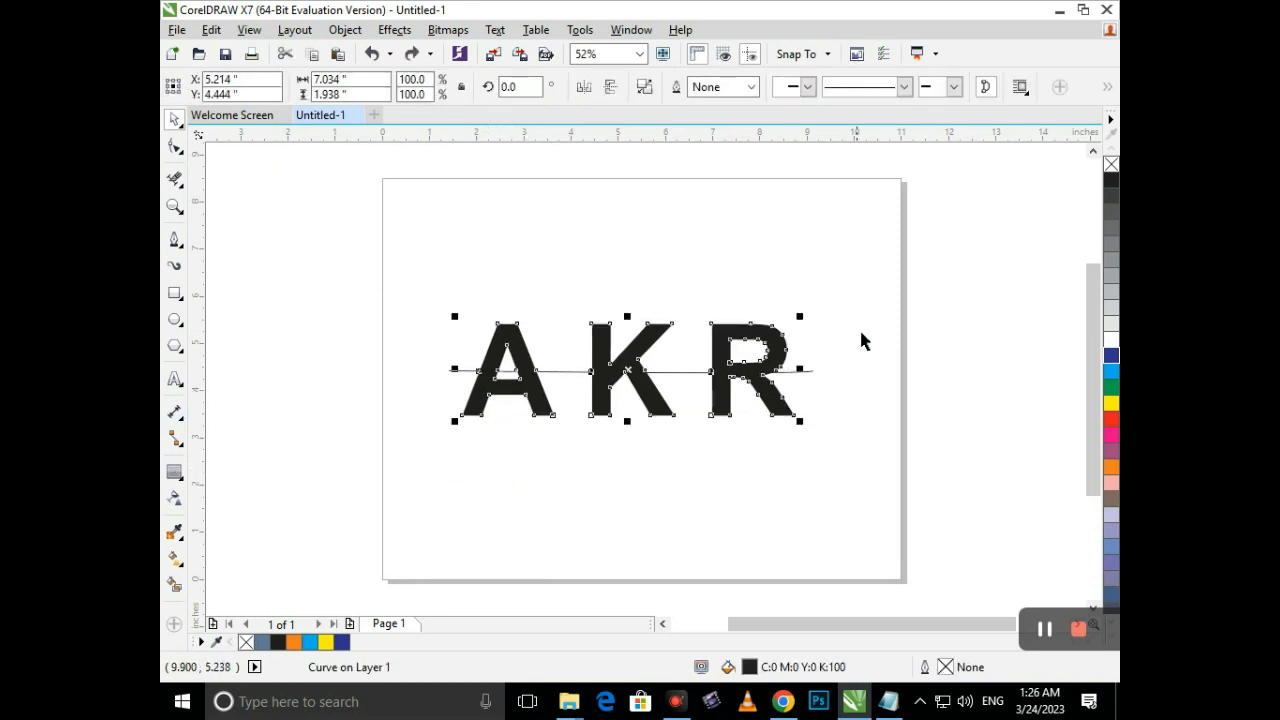
pyautogui.rightClick(1112, 183)
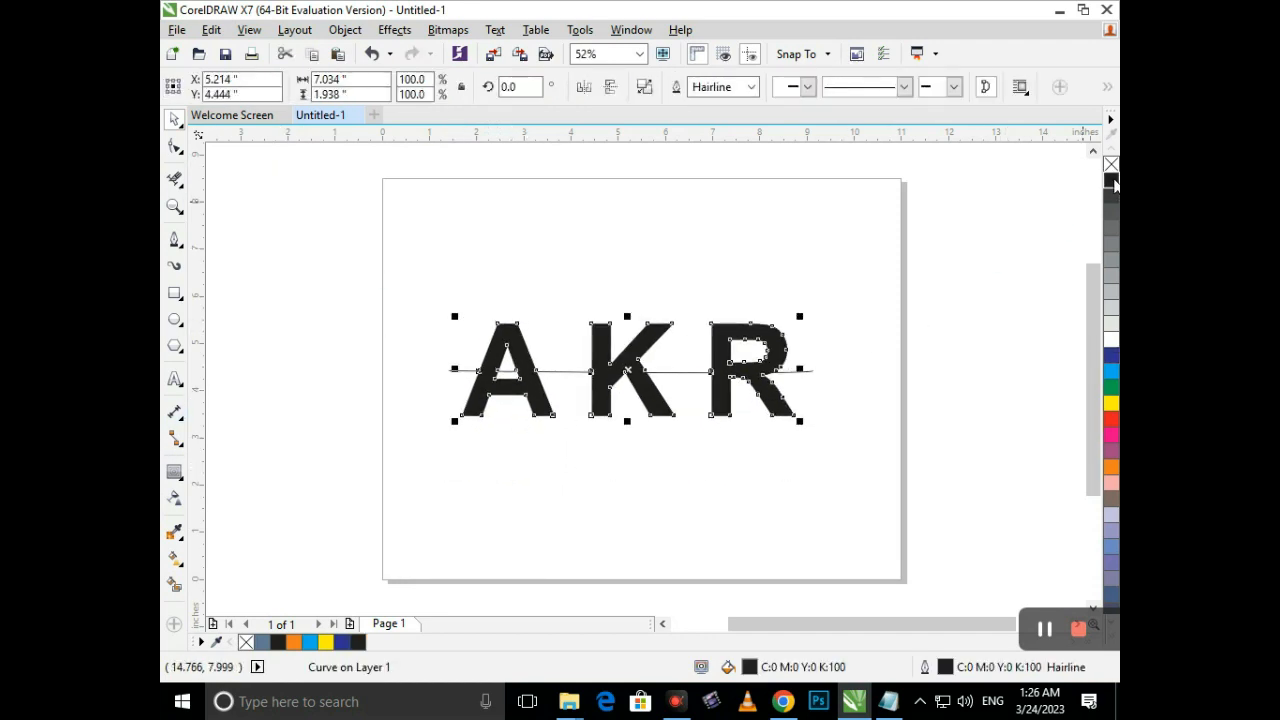
pyautogui.click(1111, 166)
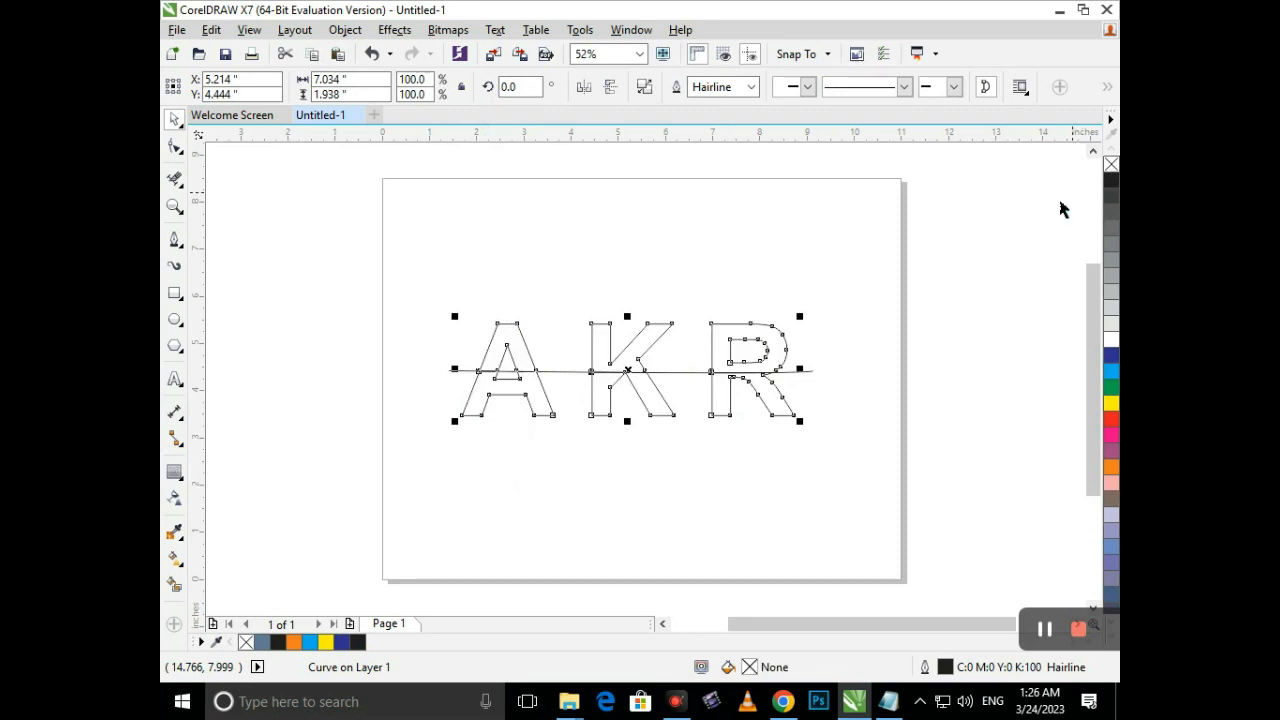
pyautogui.click(417, 497)
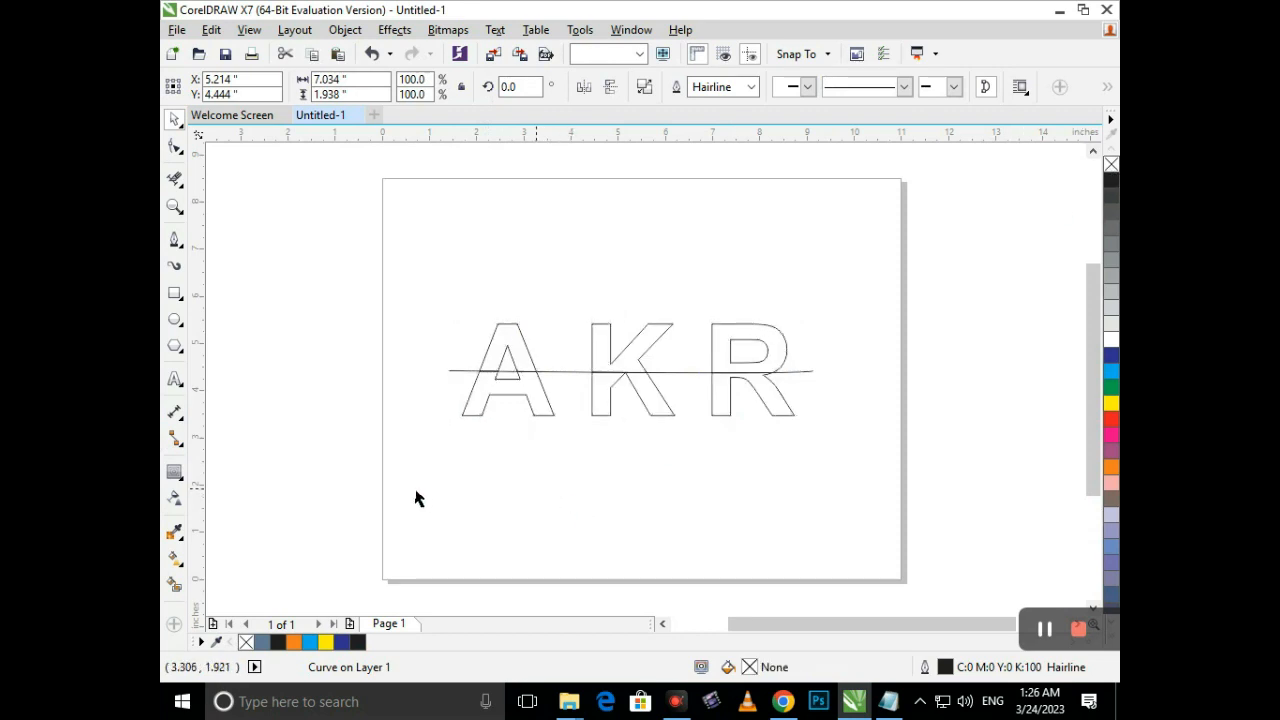
# - Smart-fill the lower and upper halves of the A, K and R with blue-grey and a 0.5 pt black outline
pyautogui.click(174, 584)
pyautogui.click(490, 390)
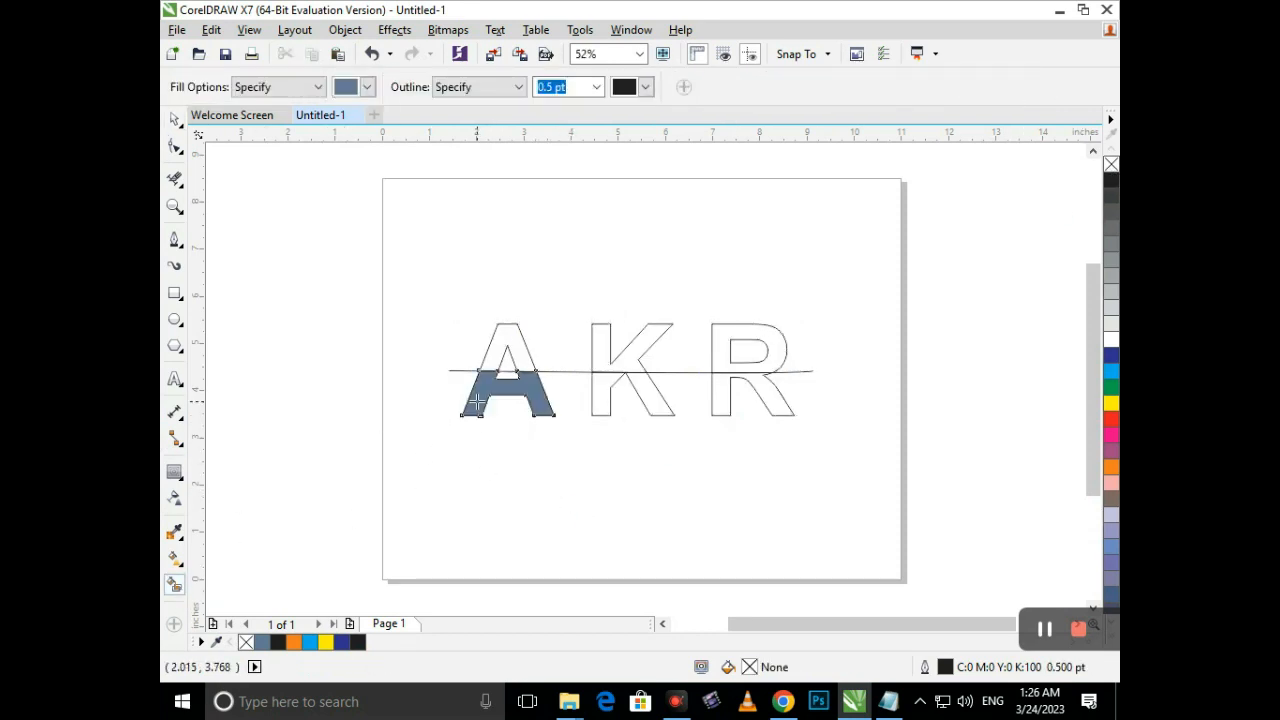
pyautogui.click(595, 392)
pyautogui.click(722, 396)
pyautogui.click(725, 362)
pyautogui.click(622, 360)
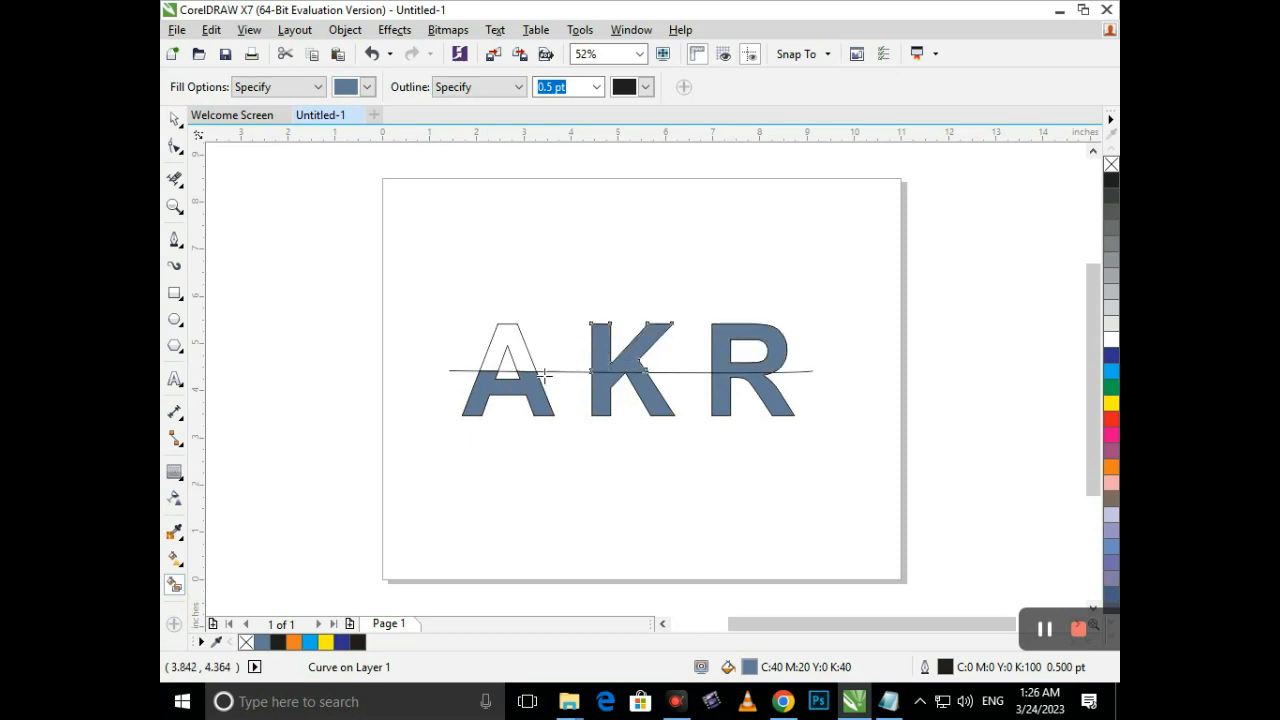
pyautogui.click(524, 366)
# - Delete the horizontal line that crosses the letters
pyautogui.click(174, 118)
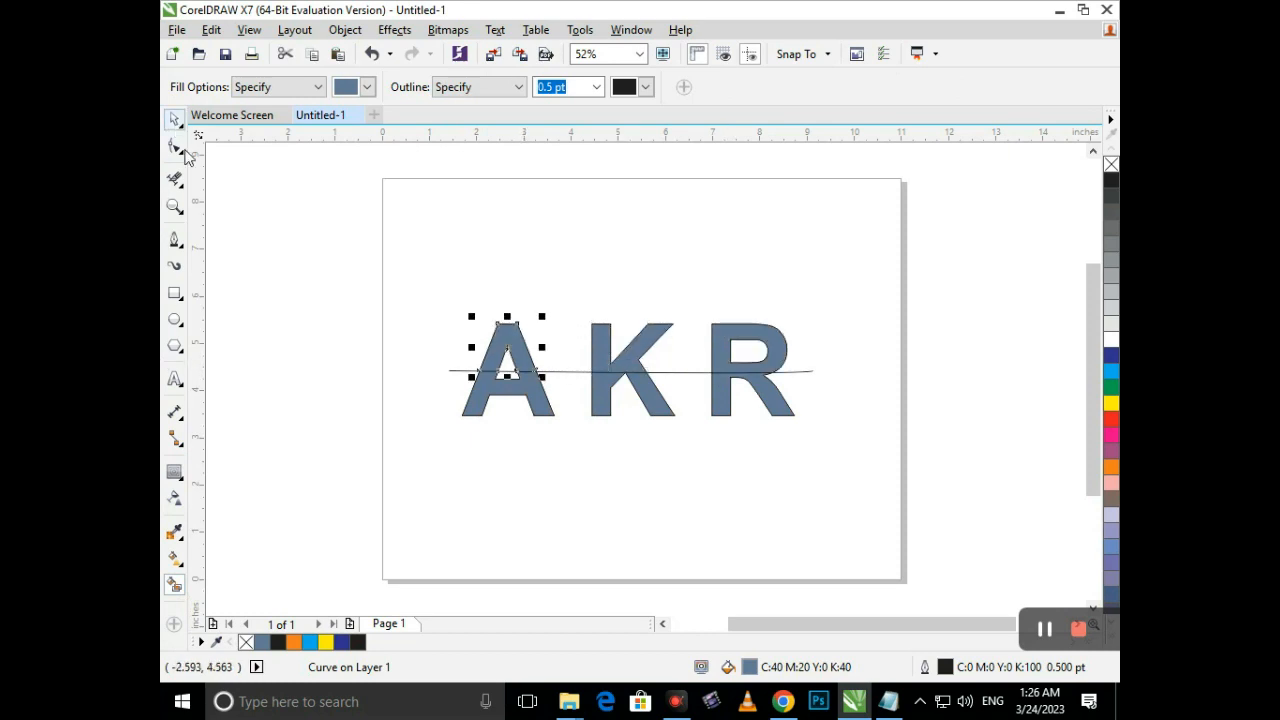
pyautogui.click(466, 373)
pyautogui.press('Delete')
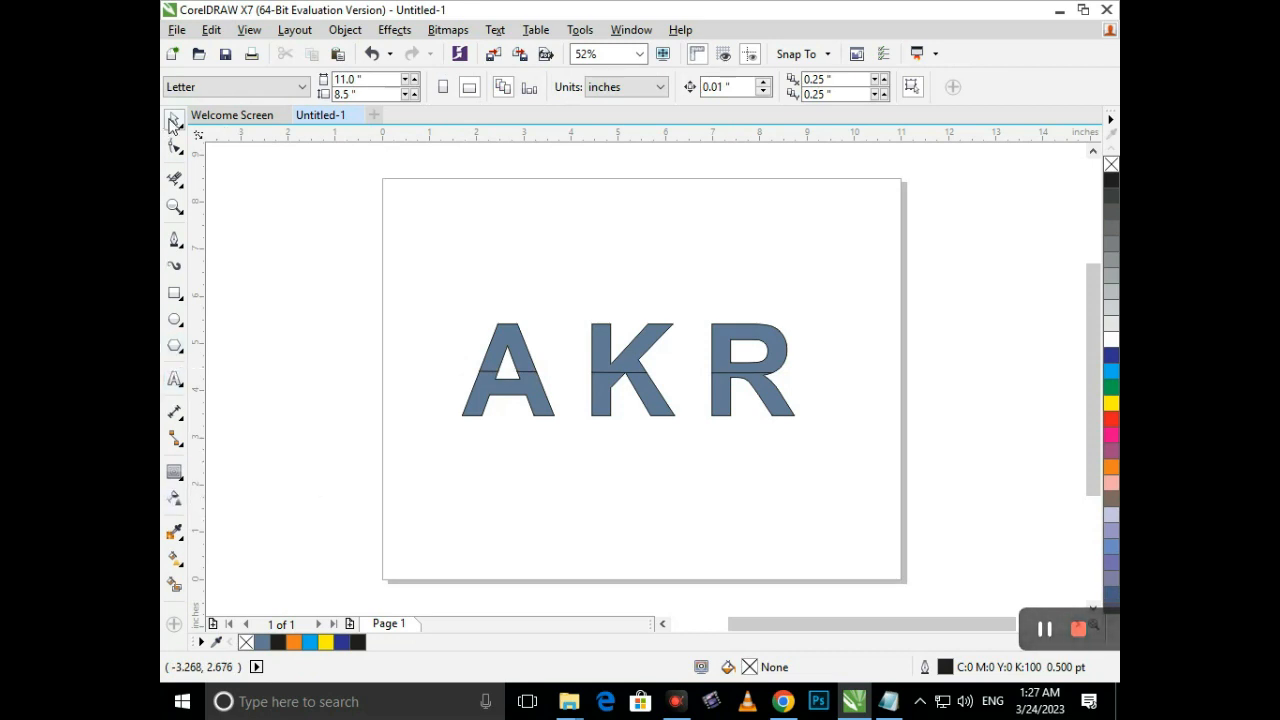
# - Select the filled lower halves of the A, K and R together and activate Interactive Fill
pyautogui.click(482, 408)
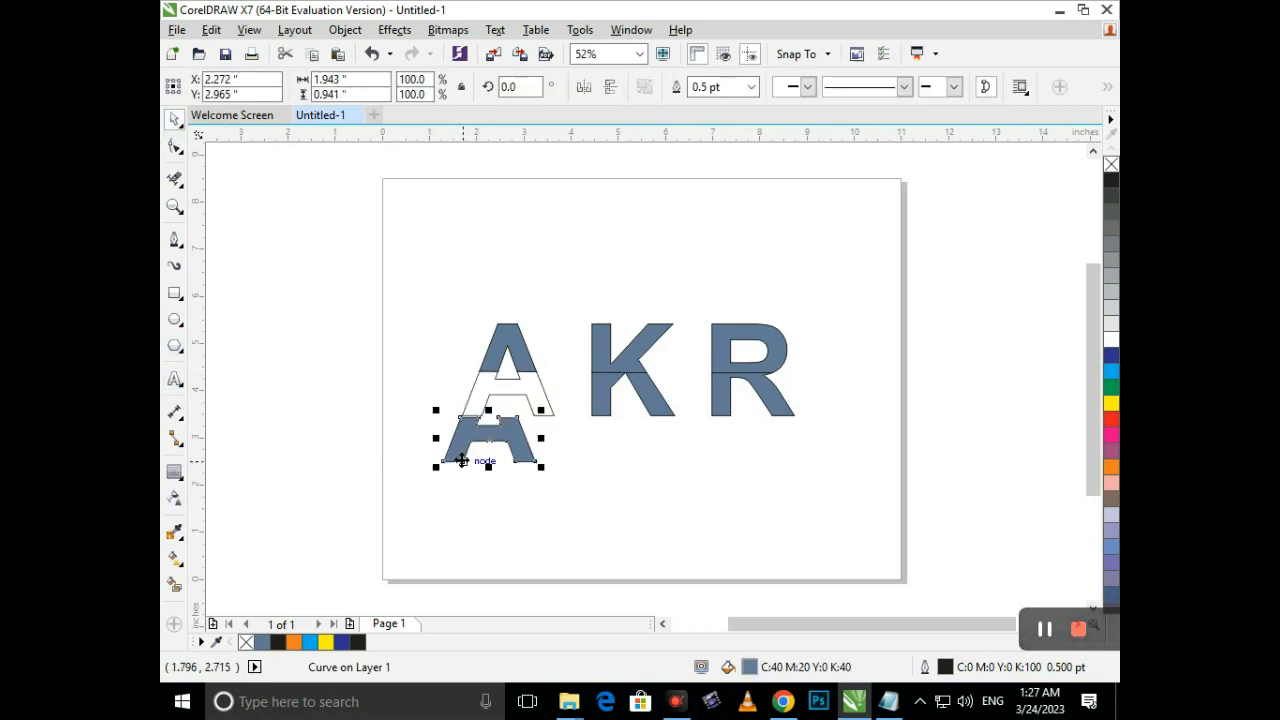
pyautogui.keyDown('shift'); pyautogui.click(606, 416); pyautogui.keyUp('shift')
pyautogui.keyDown('shift'); pyautogui.click(721, 407); pyautogui.keyUp('shift')
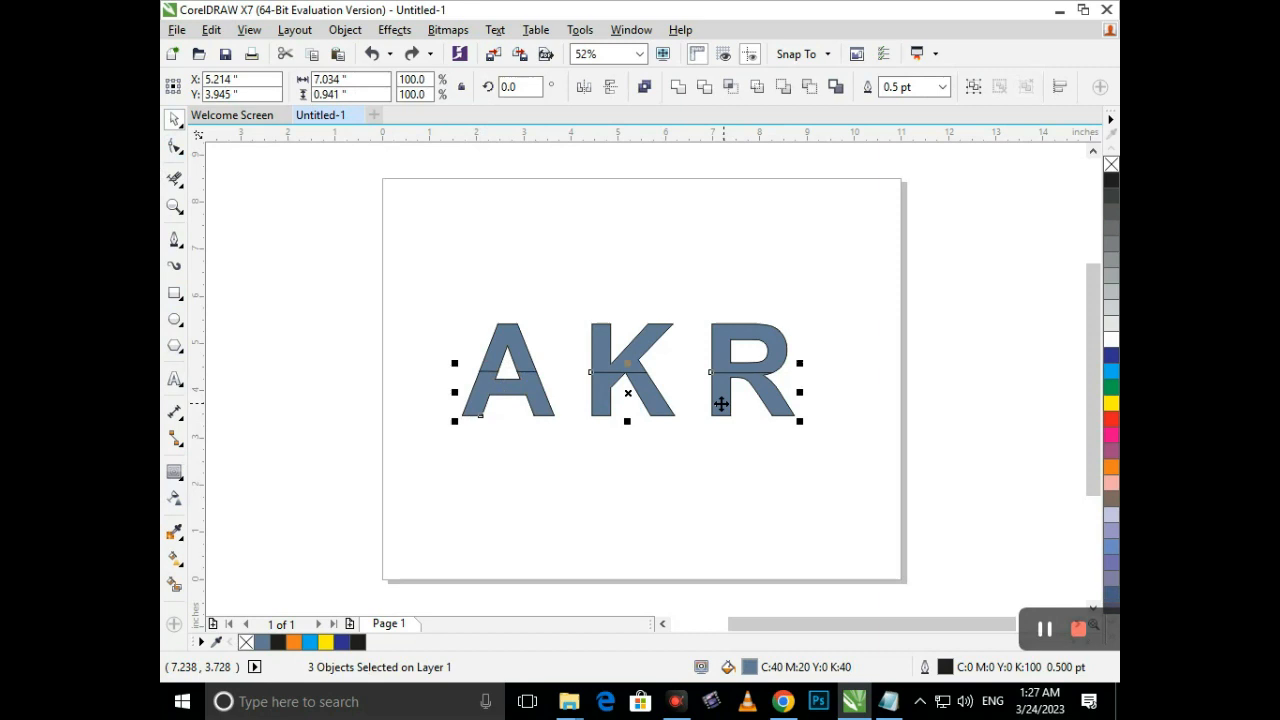
pyautogui.click(182, 565)
pyautogui.click(238, 551)
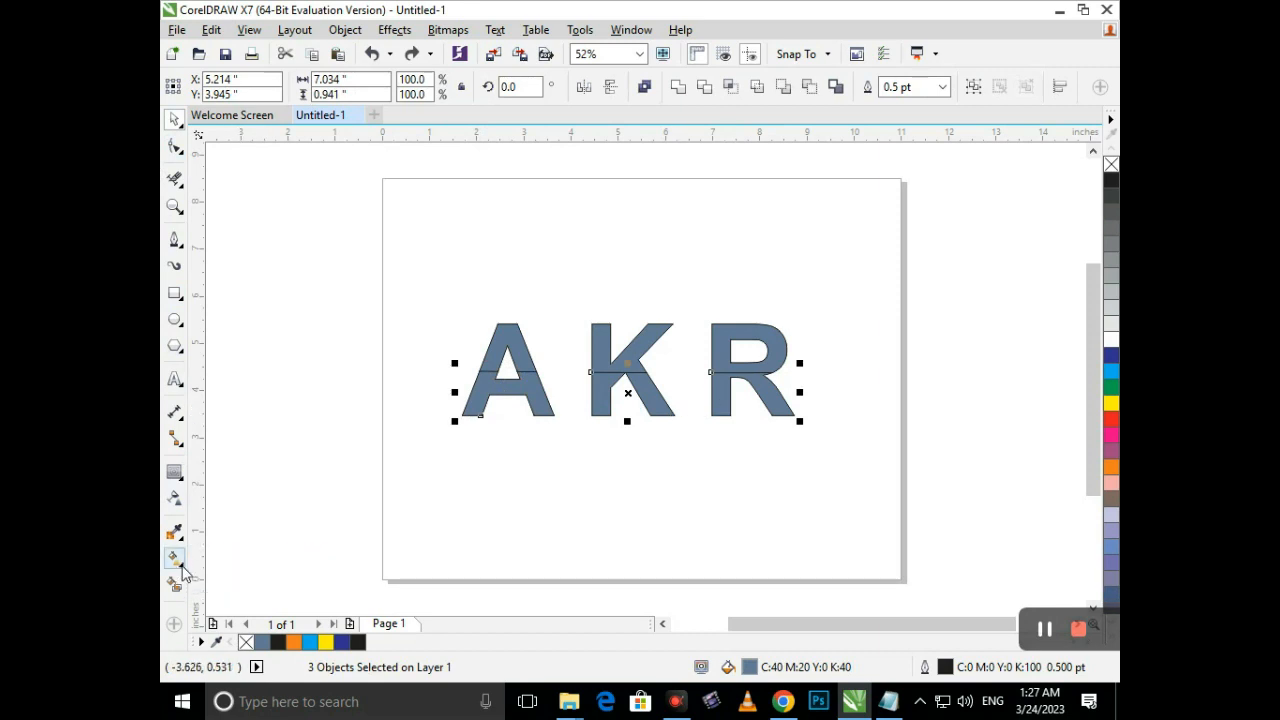
pyautogui.click(182, 565)
pyautogui.click(250, 558)
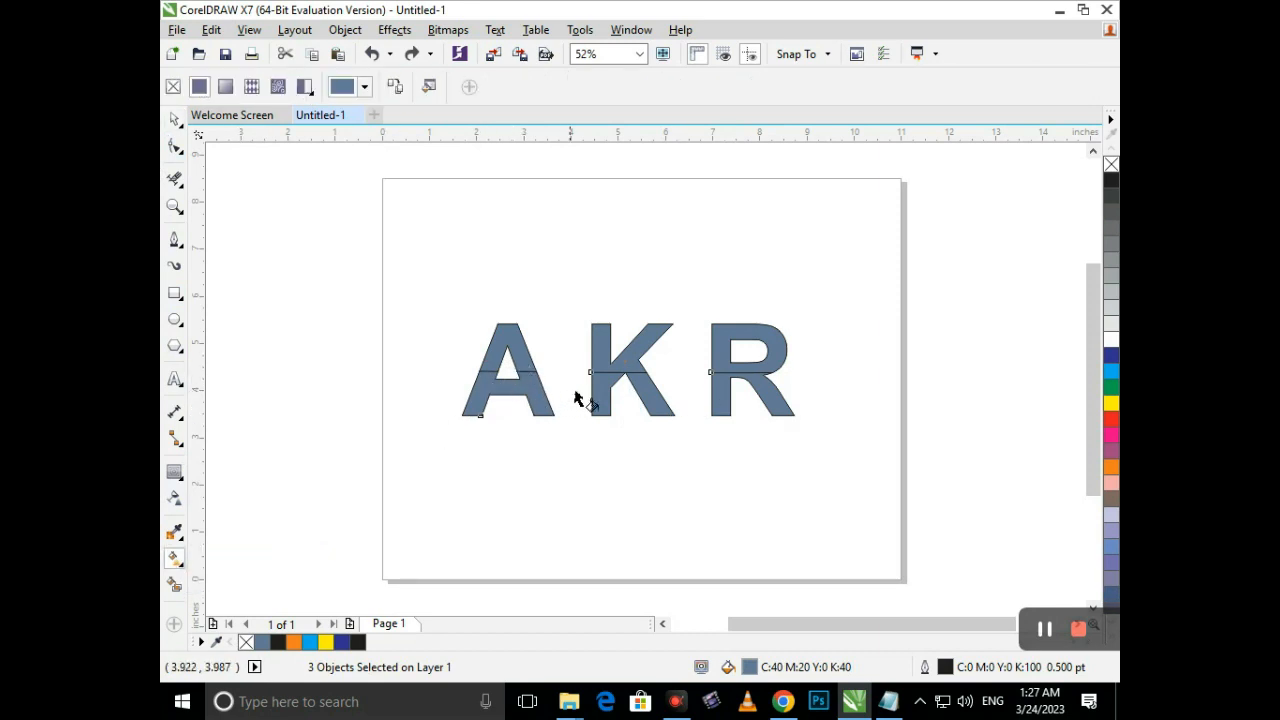
pyautogui.moveTo(613, 378); pyautogui.dragTo(610, 416)
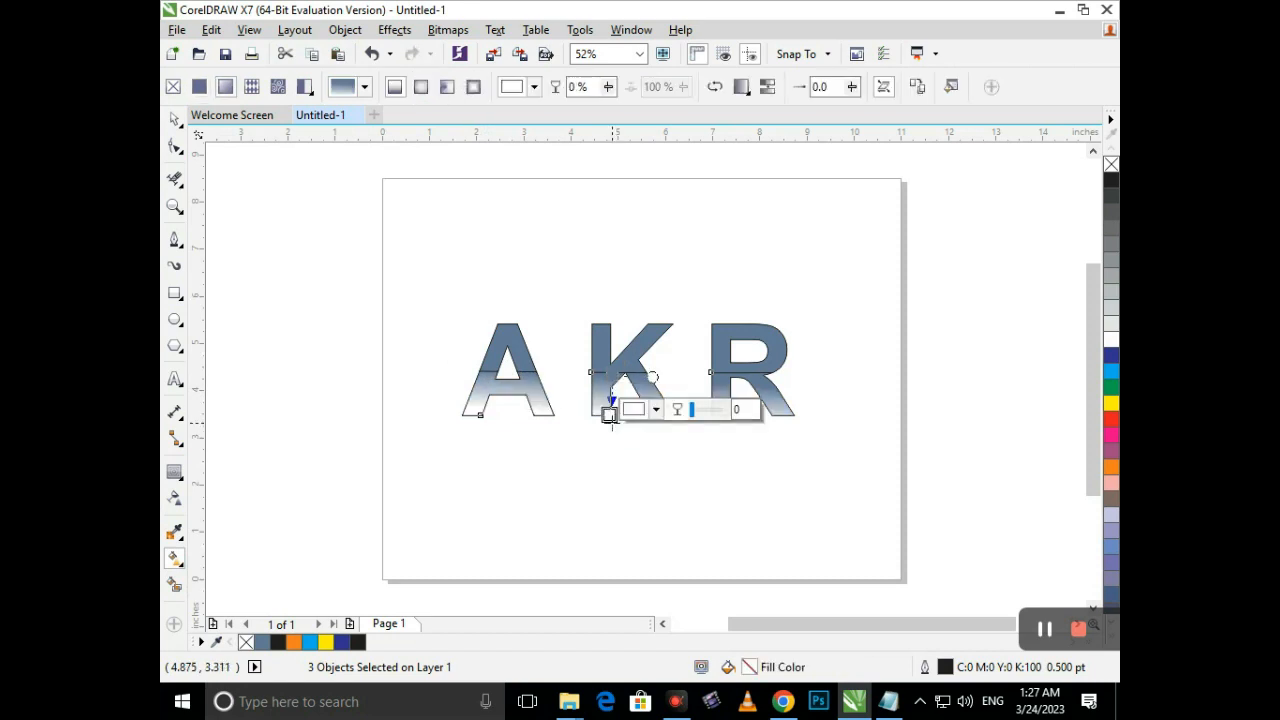
pyautogui.hotkey('ctrl', 'z')
pyautogui.click(493, 393)
pyautogui.moveTo(510, 381); pyautogui.dragTo(509, 422)
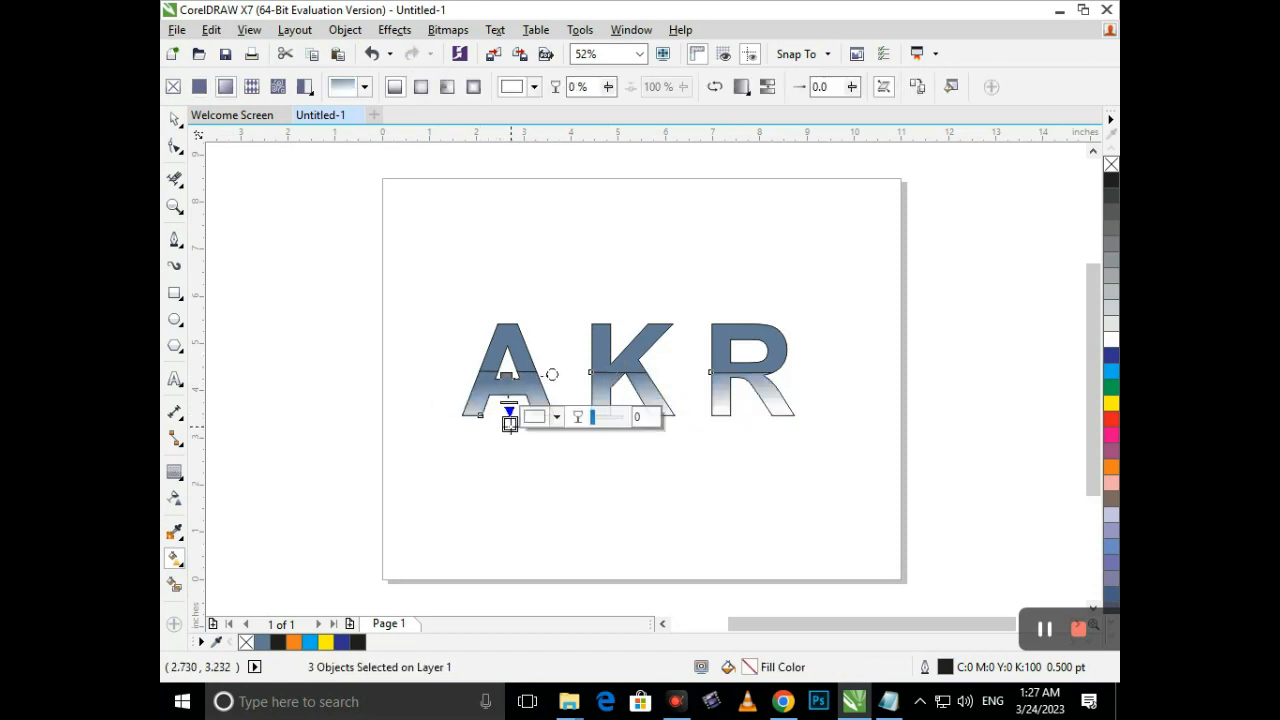
pyautogui.hotkey('ctrl', 'z')
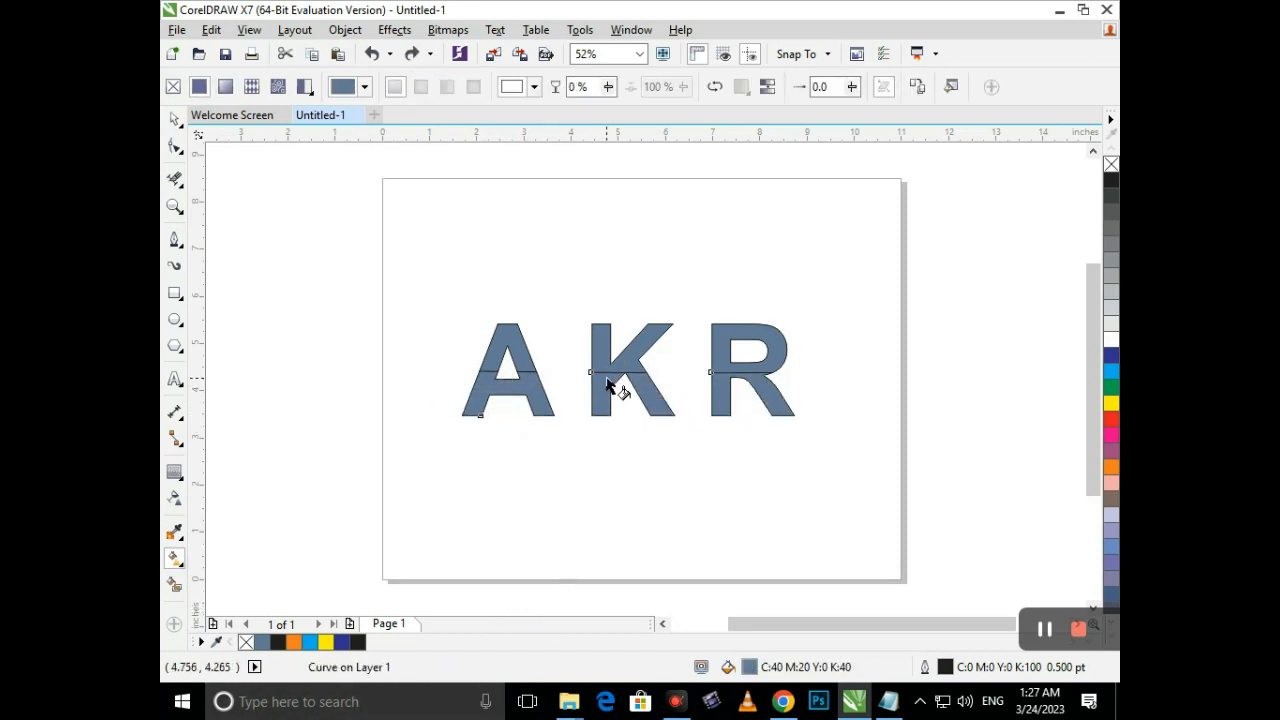
# - Apply a vertical gradient to the lower letter halves, with white at the split and dark purple at the base
pyautogui.moveTo(613, 377); pyautogui.dragTo(609, 415)
pyautogui.hotkey('ctrl', 'z')
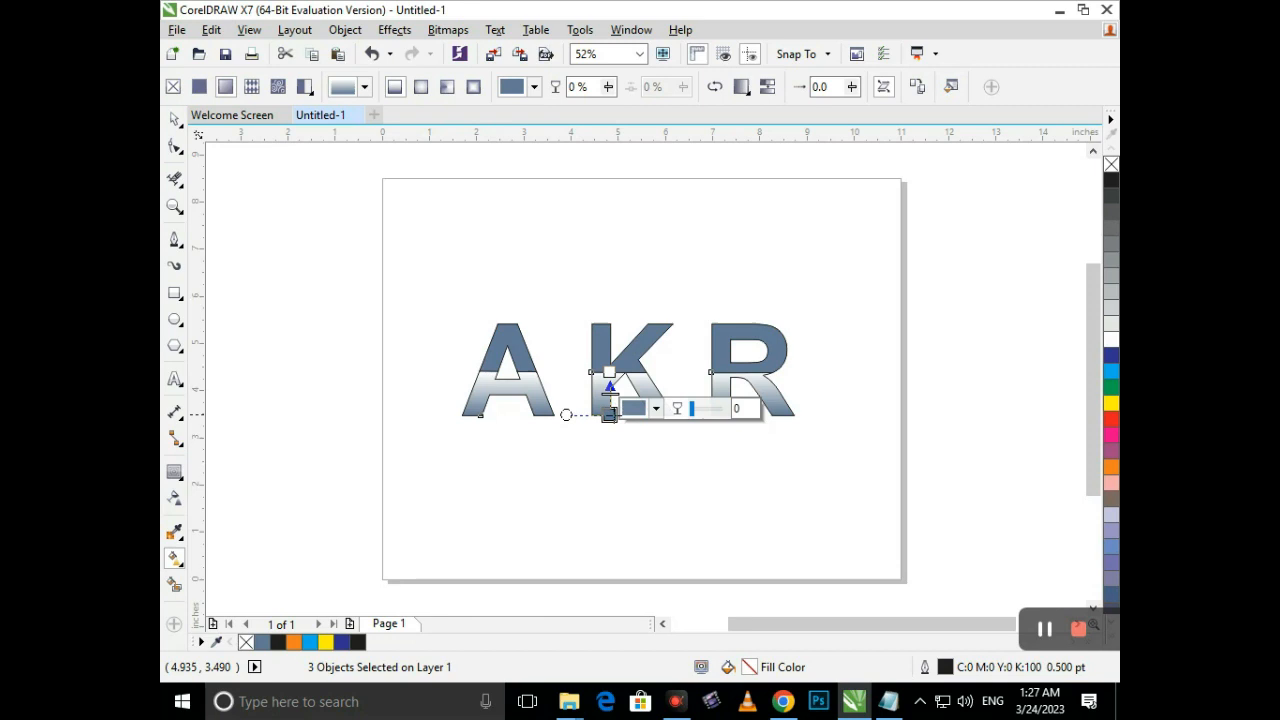
pyautogui.click(655, 408)
pyautogui.click(1112, 452)
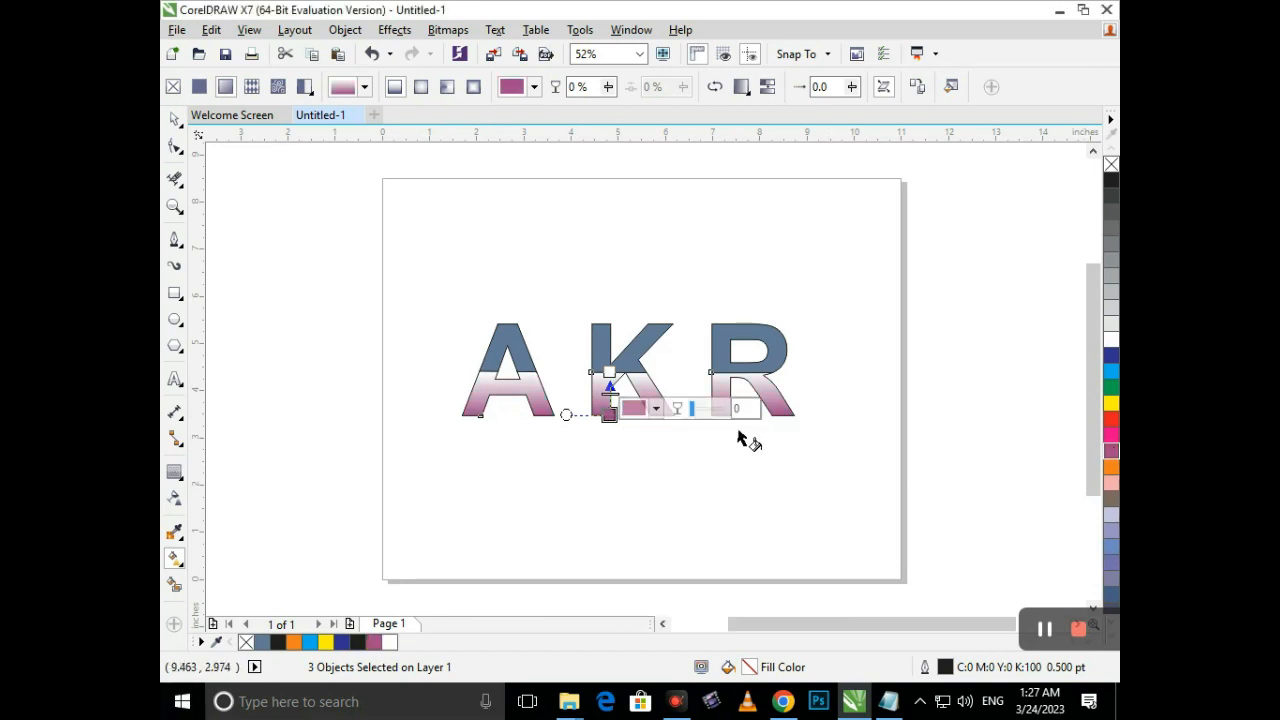
pyautogui.click(632, 414)
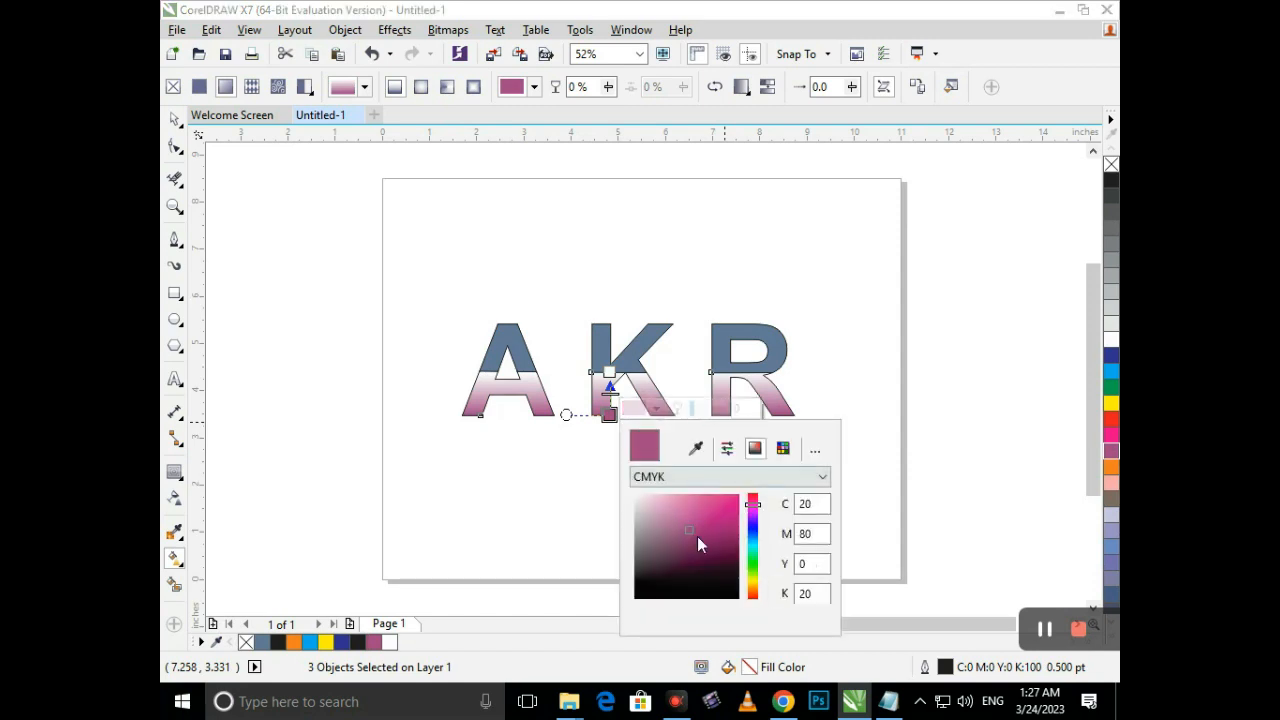
pyautogui.click(697, 547)
# - Change the gradient's white end to a light pink derived from the purple sampled at the A's foot
pyautogui.click(609, 372)
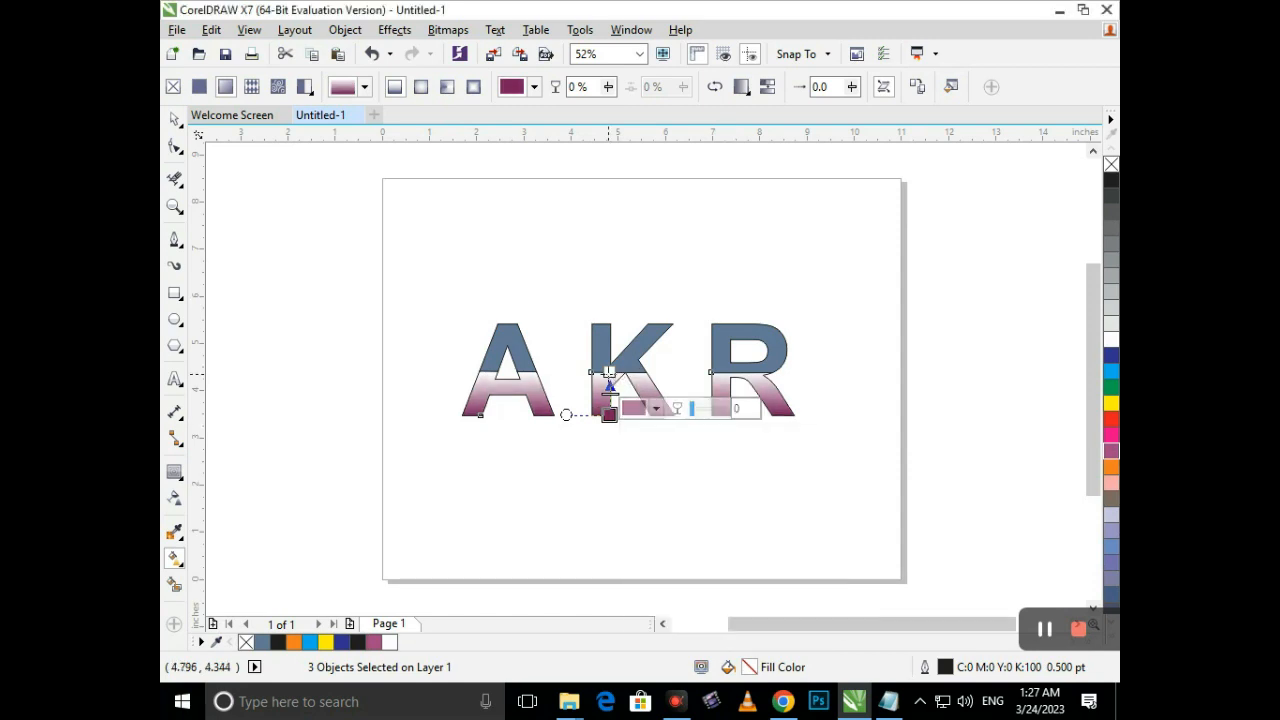
pyautogui.click(634, 366)
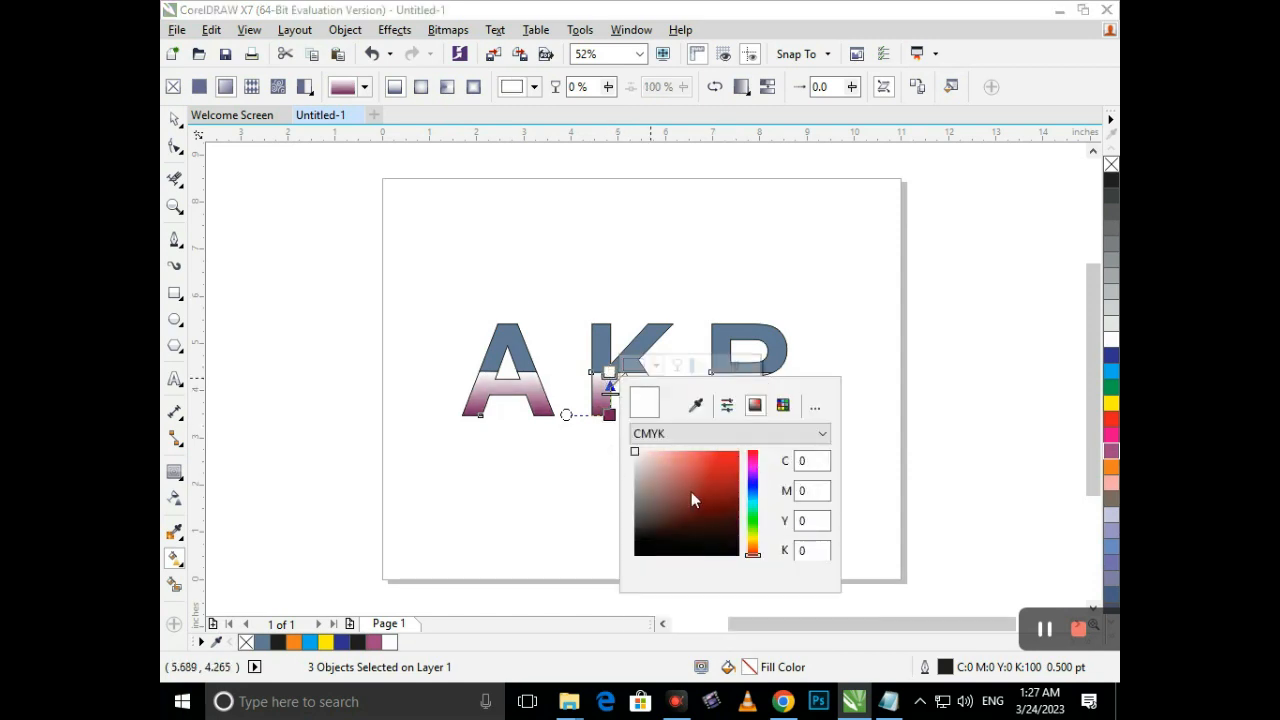
pyautogui.click(696, 405)
pyautogui.click(483, 406)
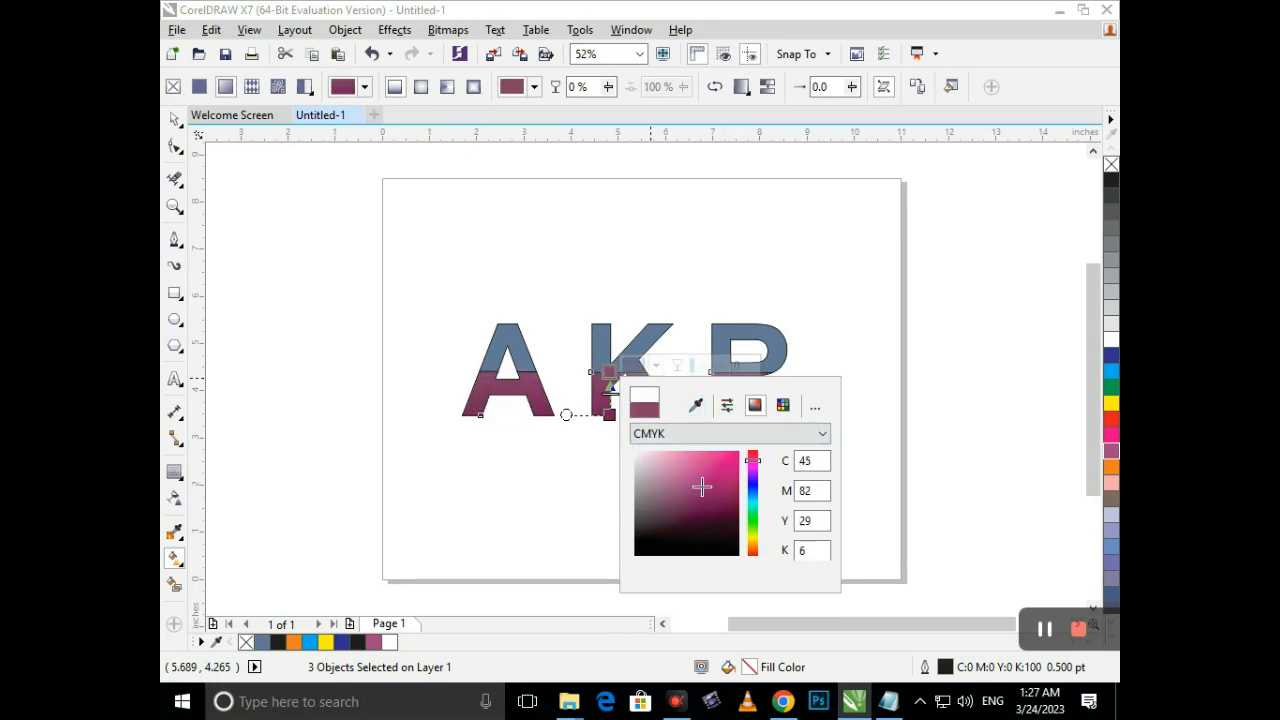
pyautogui.moveTo(701, 486); pyautogui.dragTo(654, 451)
pyautogui.click(175, 123)
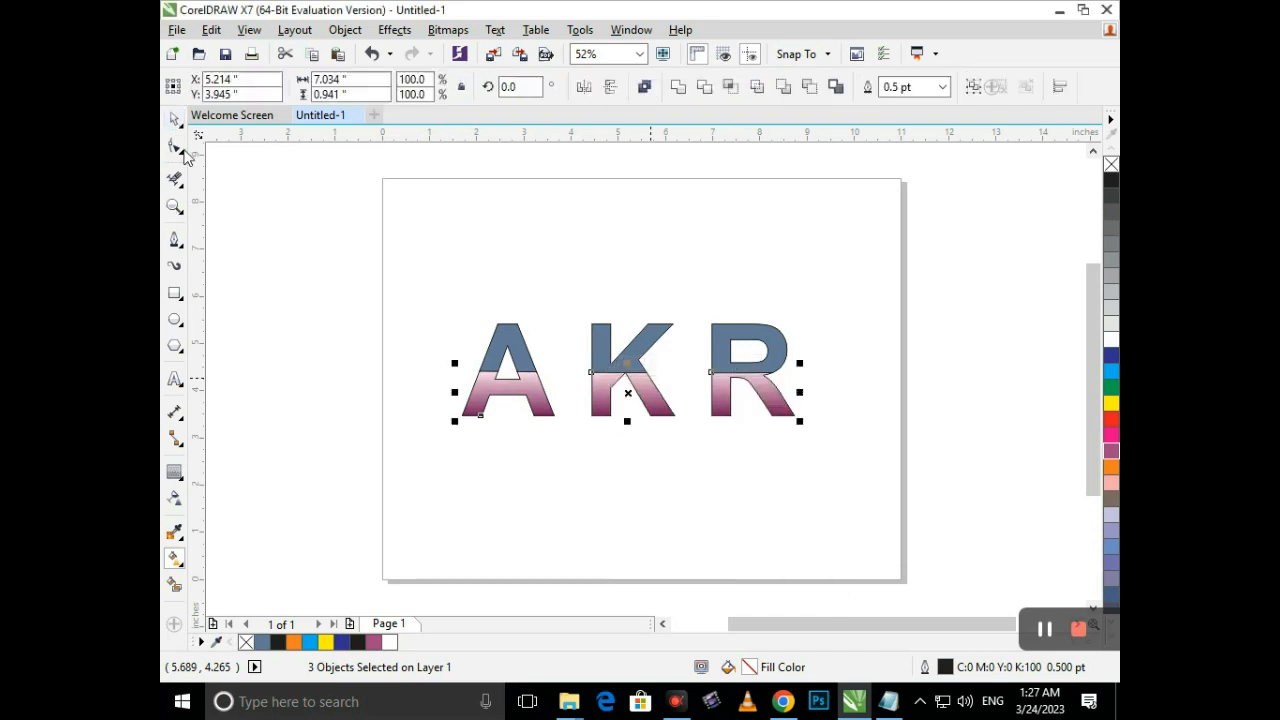
# - Copy the gradient fill from the K's lower half to the upper halves of the A, K and R
pyautogui.click(566, 537)
pyautogui.moveTo(620, 355); pyautogui.dragTo(662, 300)
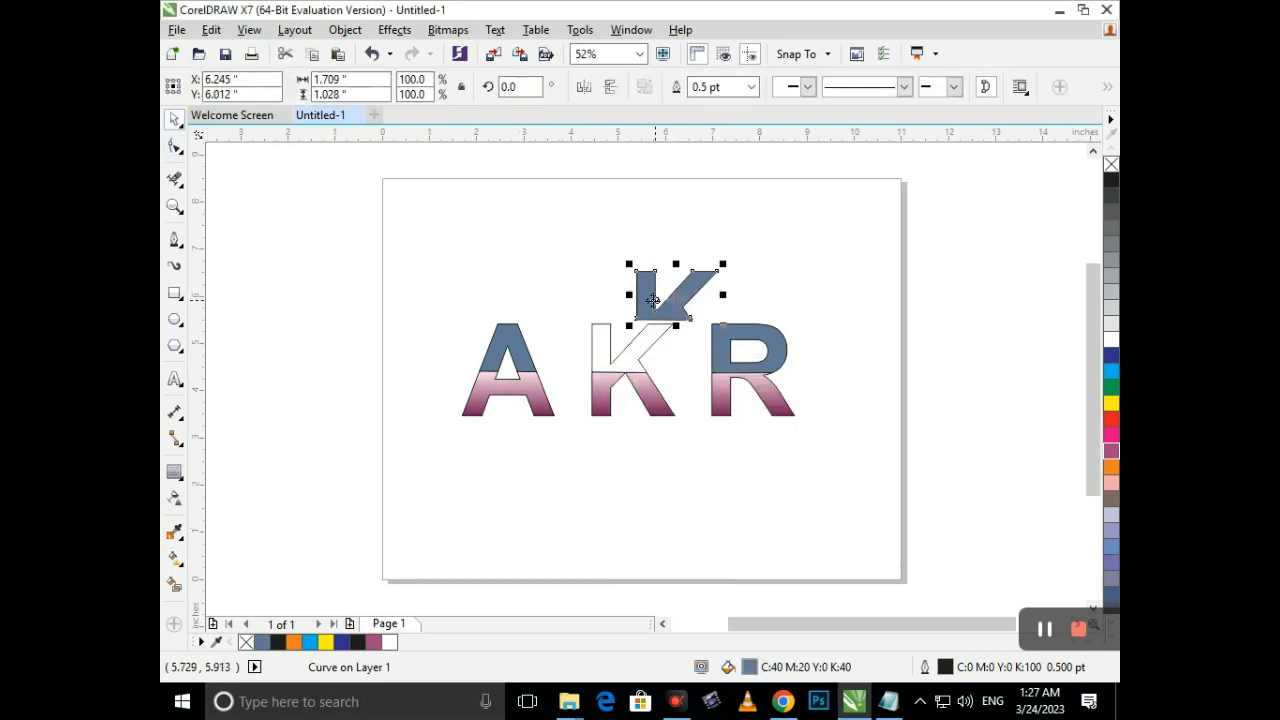
pyautogui.hotkey('ctrl', 'z')
pyautogui.keyDown('shift'); pyautogui.click(520, 358); pyautogui.keyUp('shift')
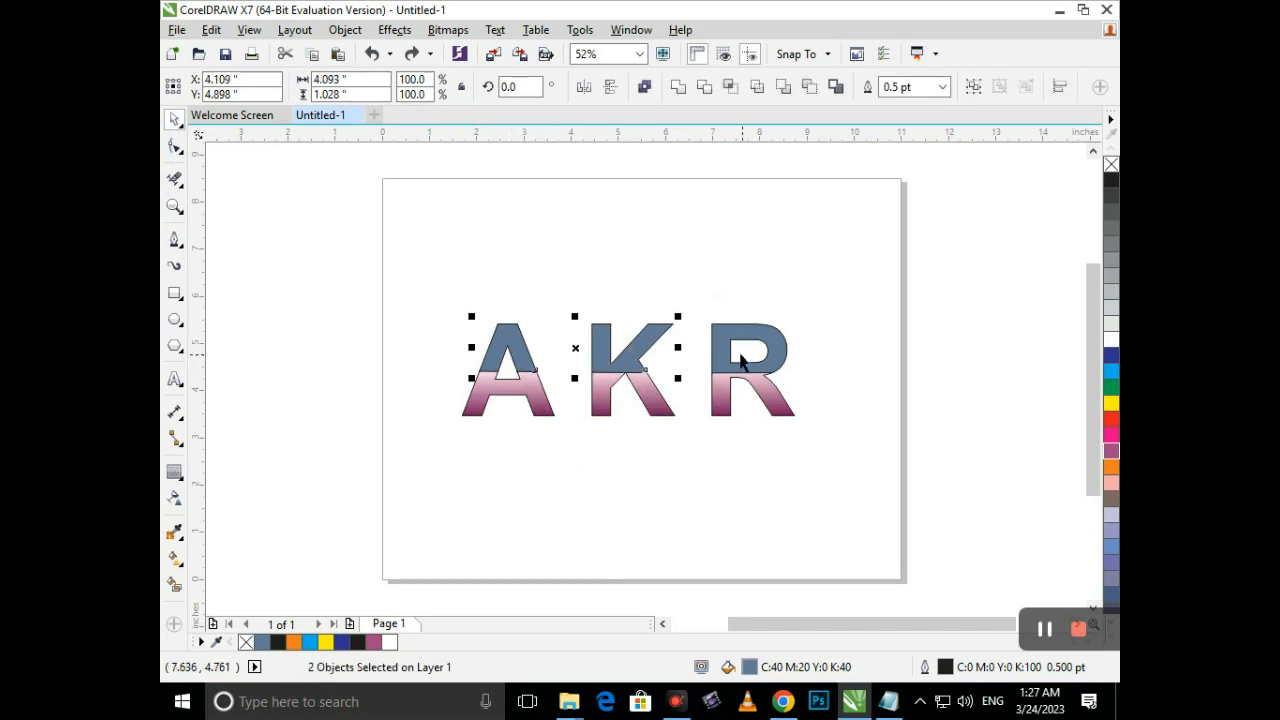
pyautogui.keyDown('shift'); pyautogui.click(744, 356); pyautogui.keyUp('shift')
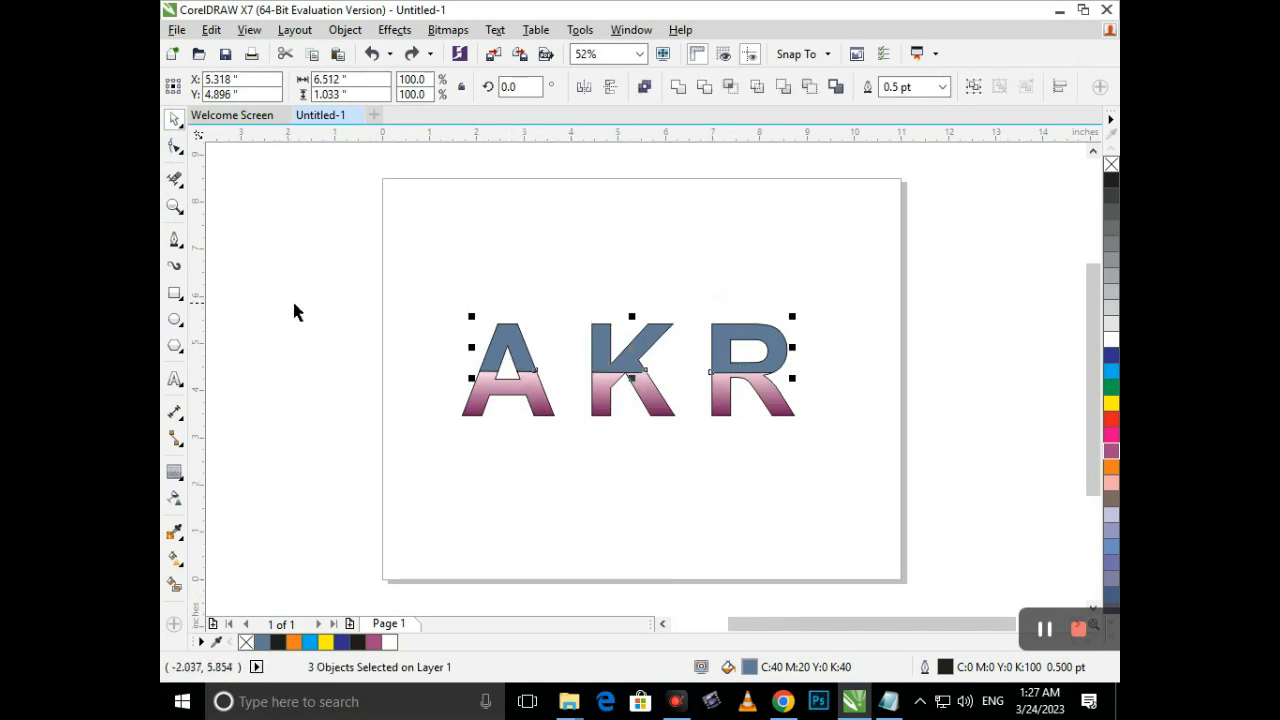
pyautogui.click(211, 29)
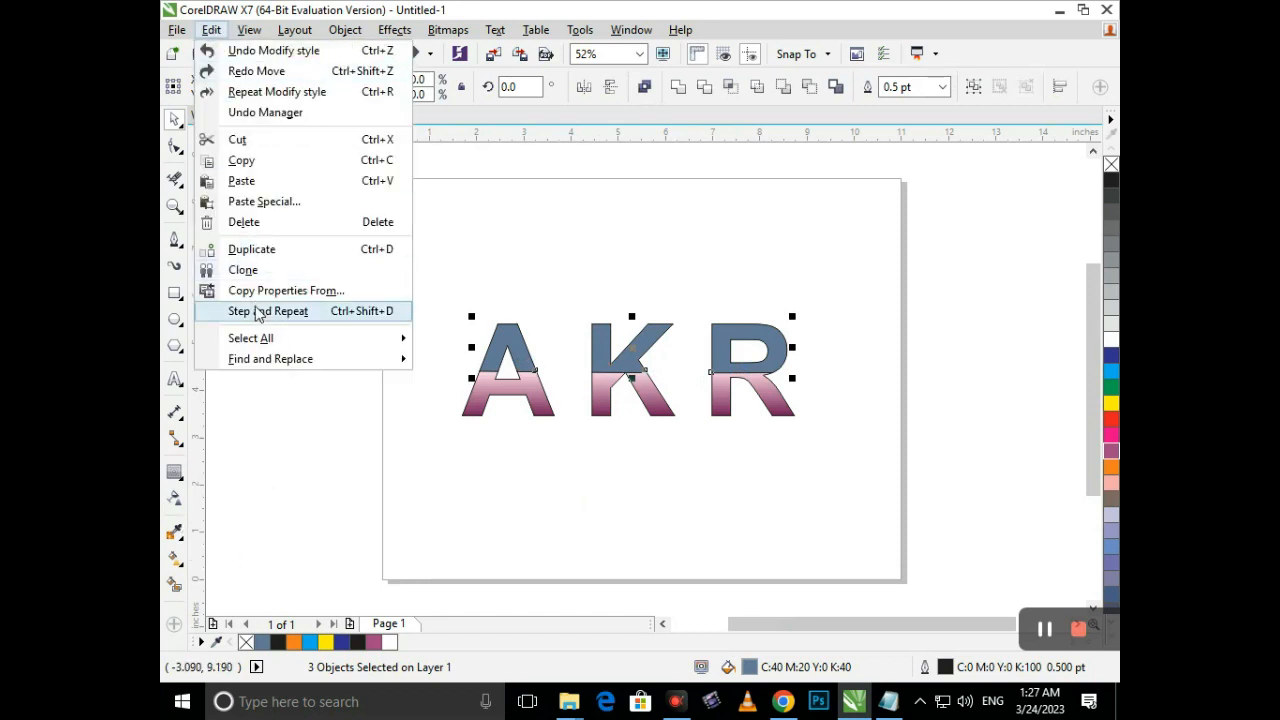
pyautogui.click(283, 291)
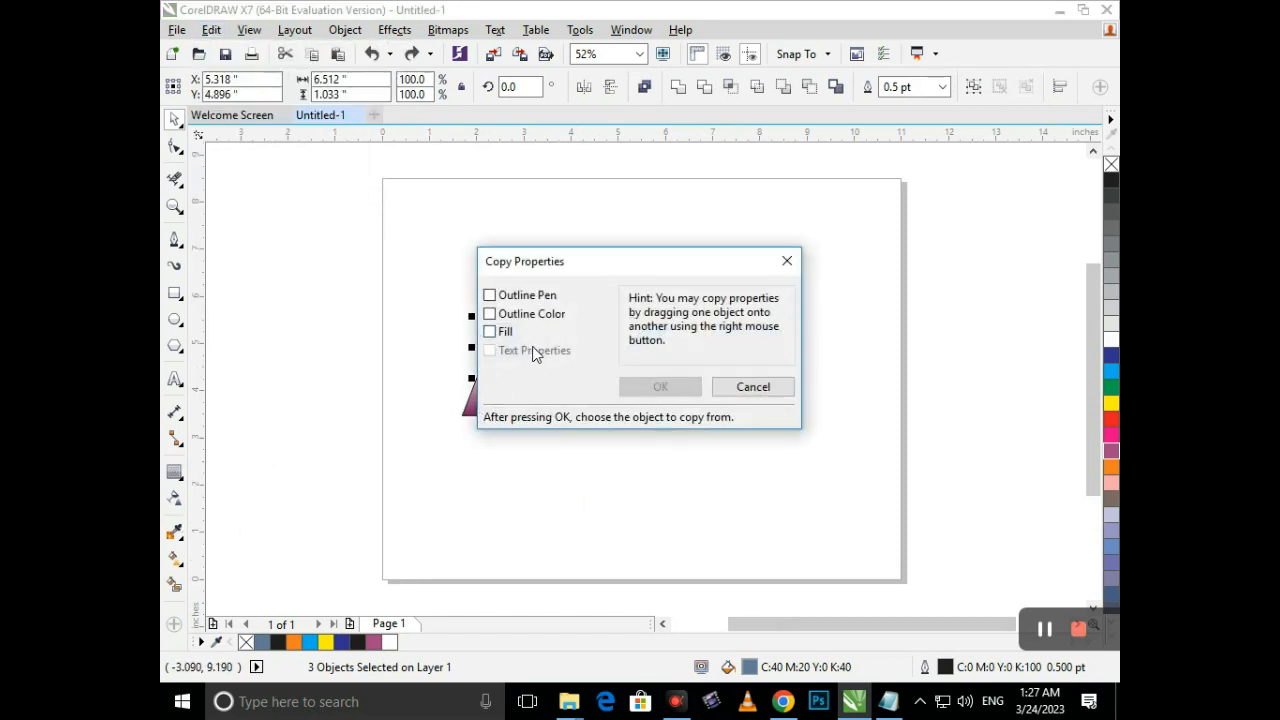
pyautogui.click(660, 386)
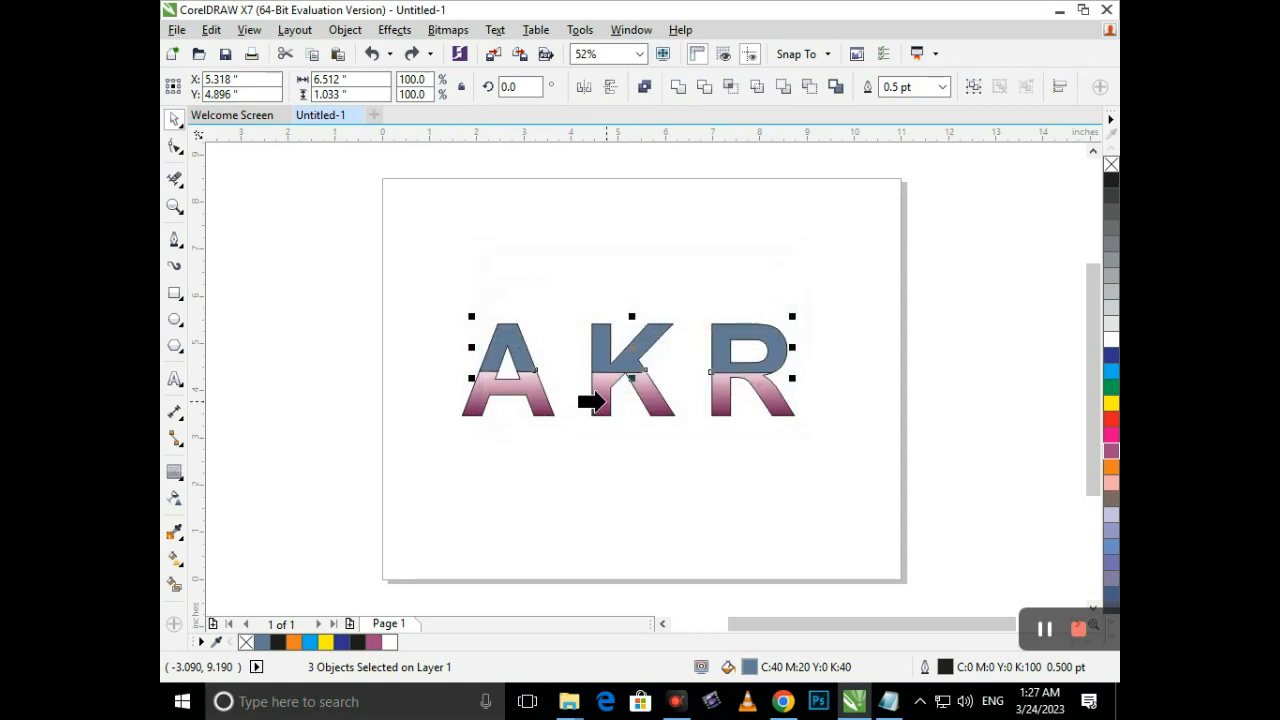
pyautogui.click(600, 412)
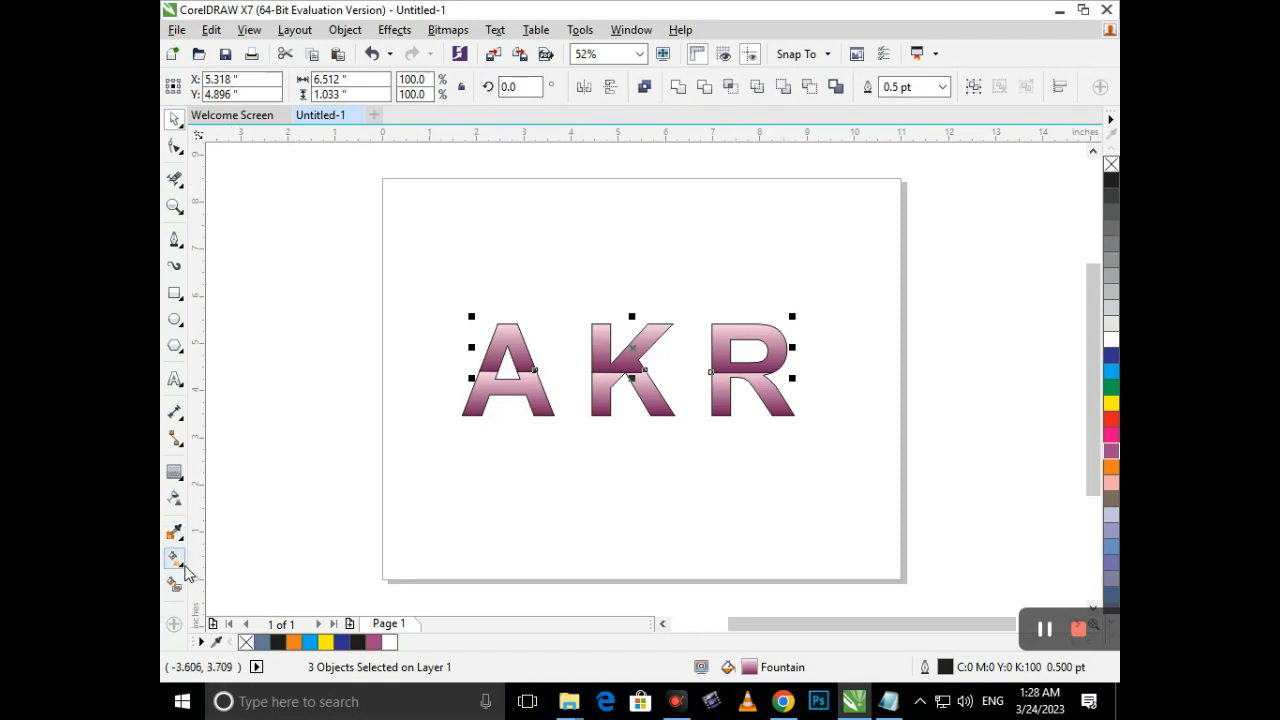
# - Reverse the gradient of the K's upper half, with dark purple at its upper edge and light pink at the split
pyautogui.click(178, 561)
pyautogui.moveTo(609, 371)
pyautogui.mouseDown()
pyautogui.moveTo(643, 277)
pyautogui.moveTo(607, 265)
pyautogui.moveTo(609, 371)
pyautogui.mouseUp()
pyautogui.click(609, 322)
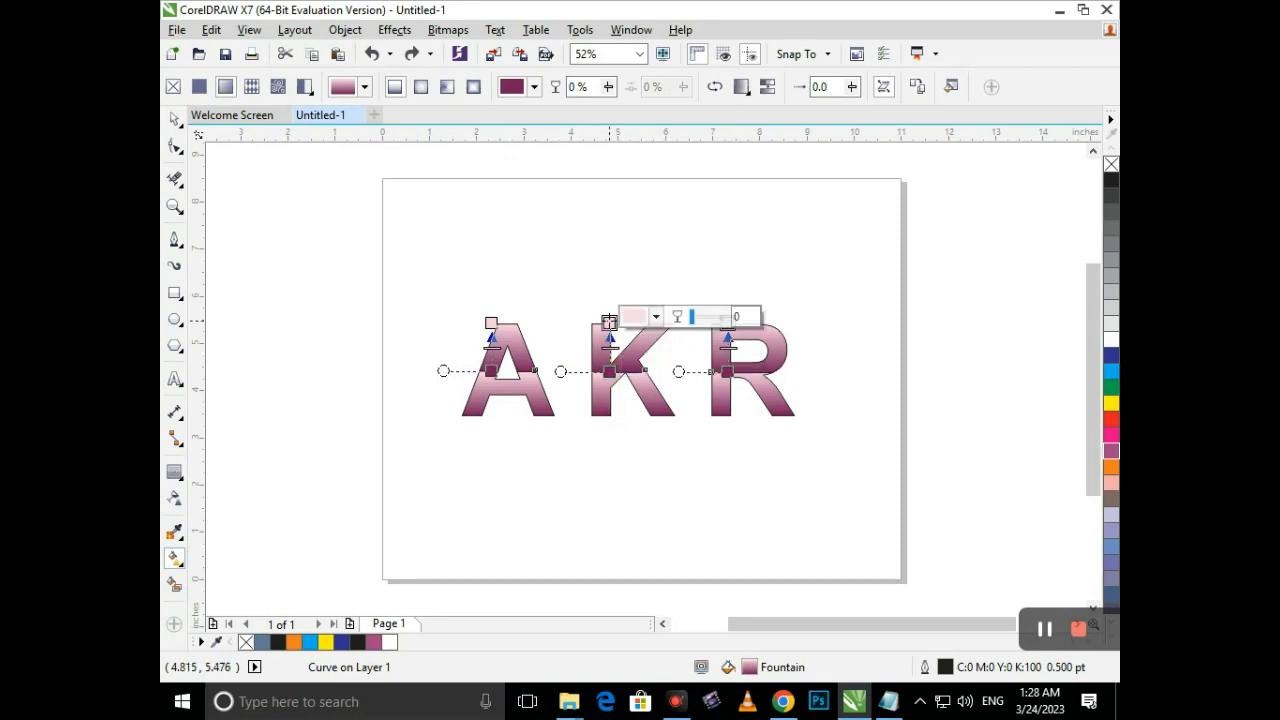
pyautogui.click(645, 319)
pyautogui.click(607, 371)
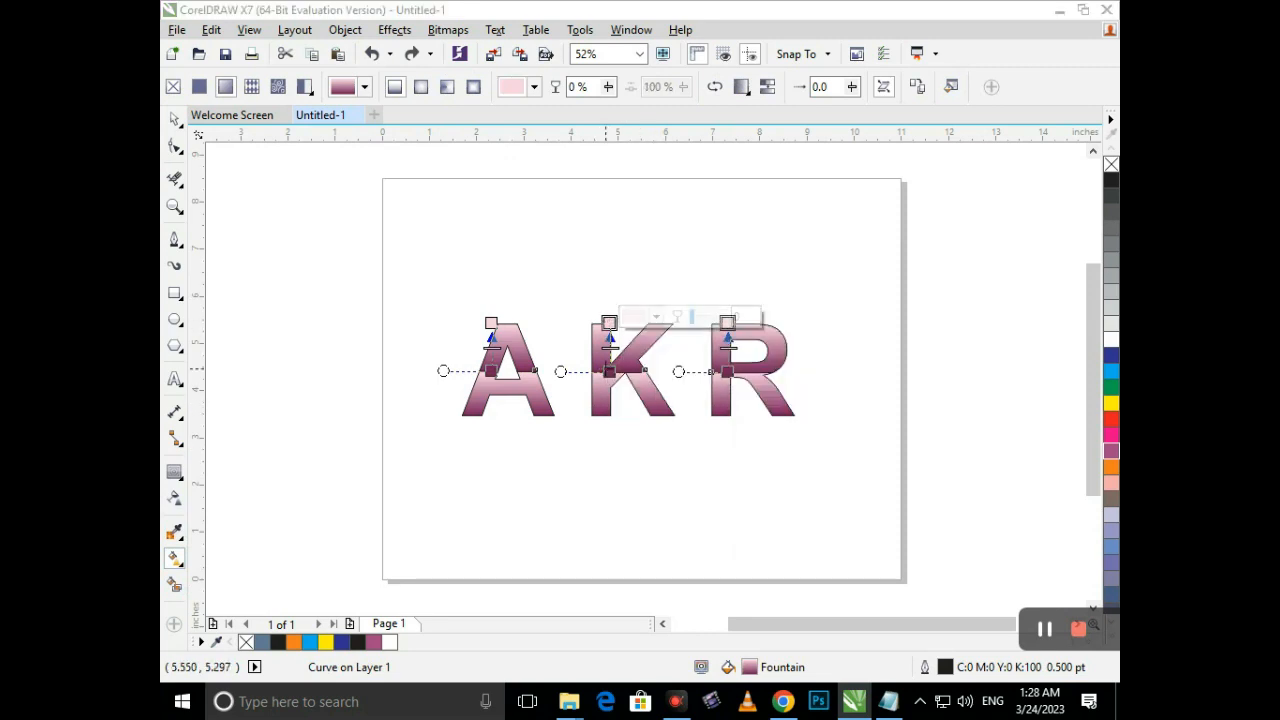
pyautogui.moveTo(607, 371)
pyautogui.mouseDown()
pyautogui.moveTo(581, 310)
pyautogui.moveTo(592, 301)
pyautogui.moveTo(605, 371)
pyautogui.mouseUp()
pyautogui.moveTo(592, 301); pyautogui.dragTo(609, 322)
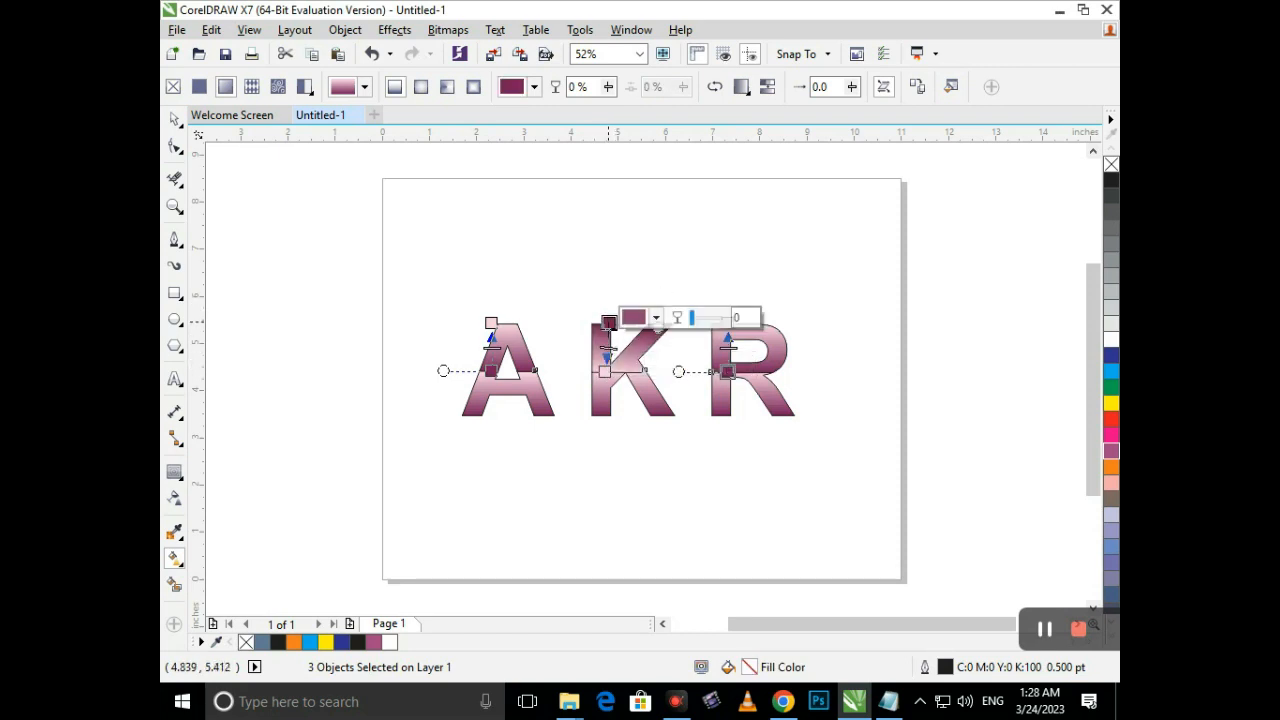
pyautogui.moveTo(605, 371); pyautogui.dragTo(617, 371)
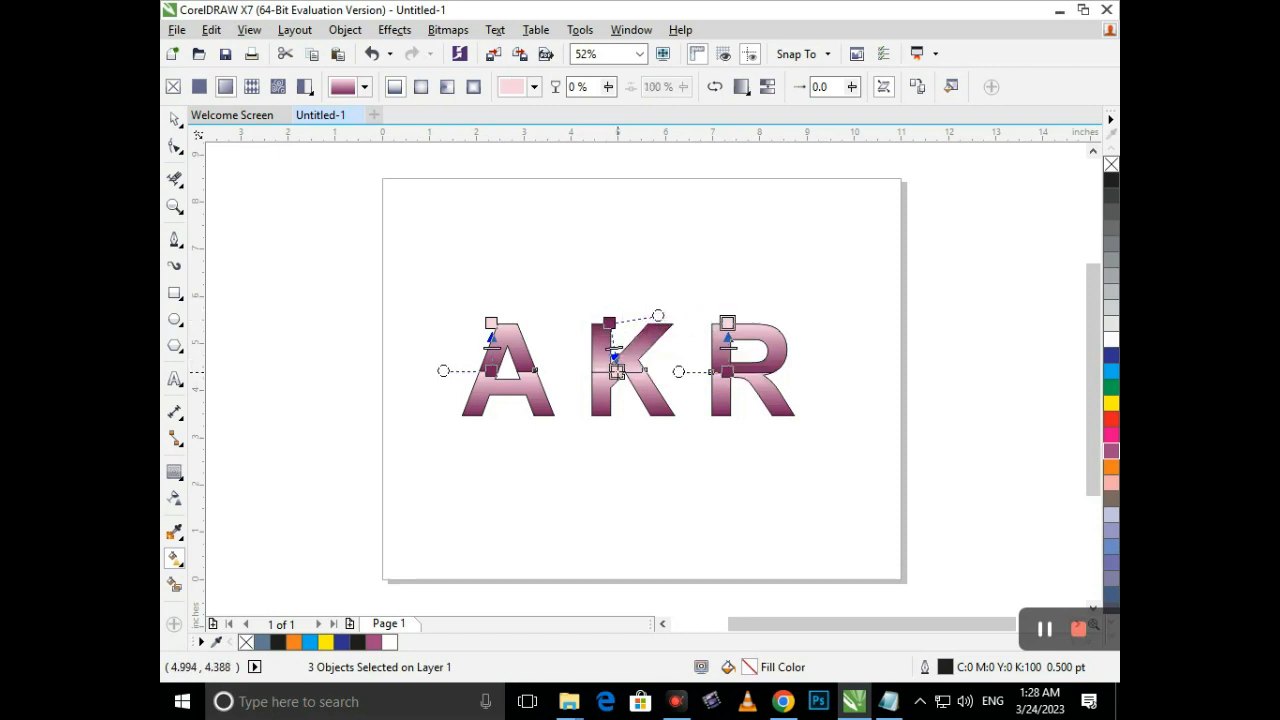
# - Change the light end of the upper halves' gradients to a stronger pink, C1 M61 Y0 K0
pyautogui.click(640, 364)
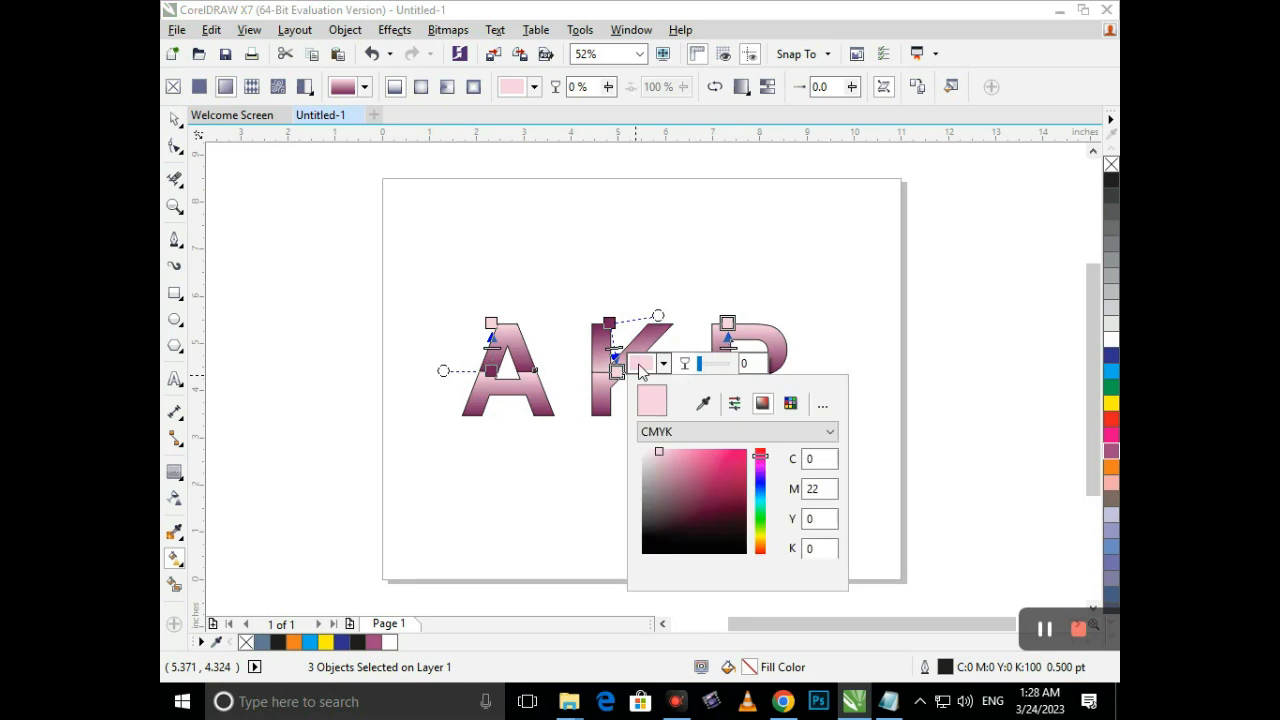
pyautogui.click(687, 457)
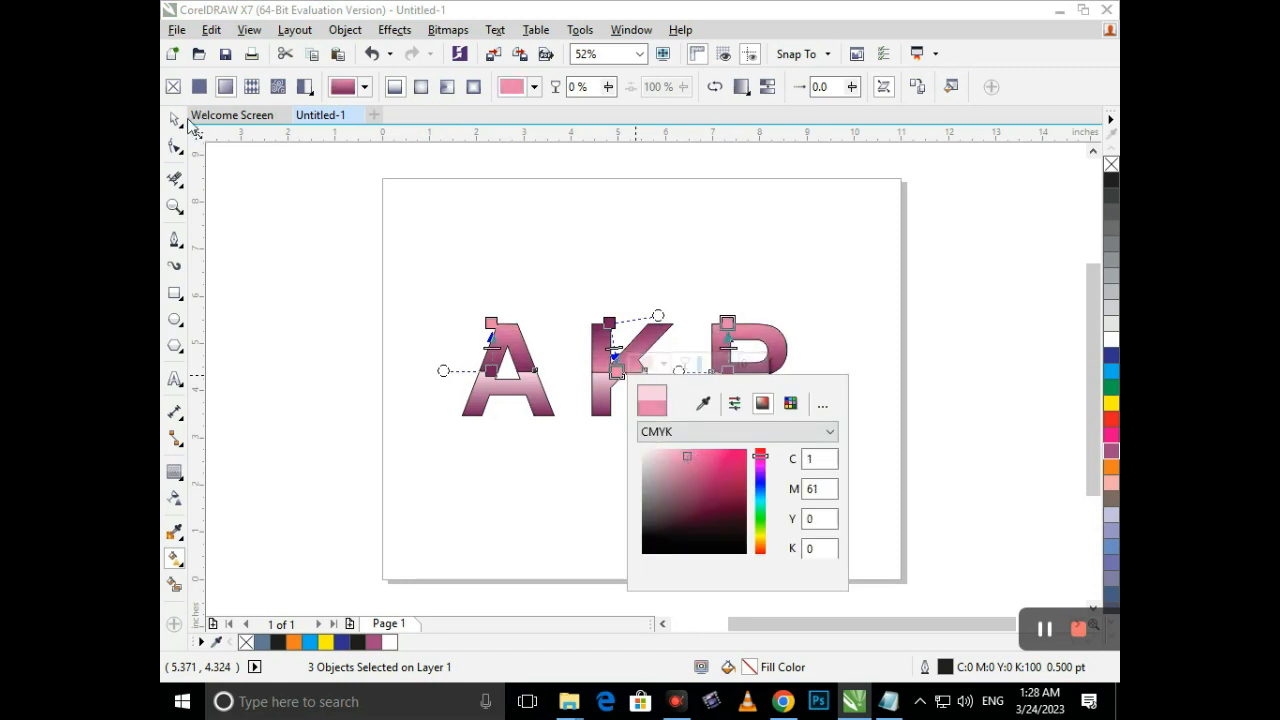
pyautogui.click(265, 376)
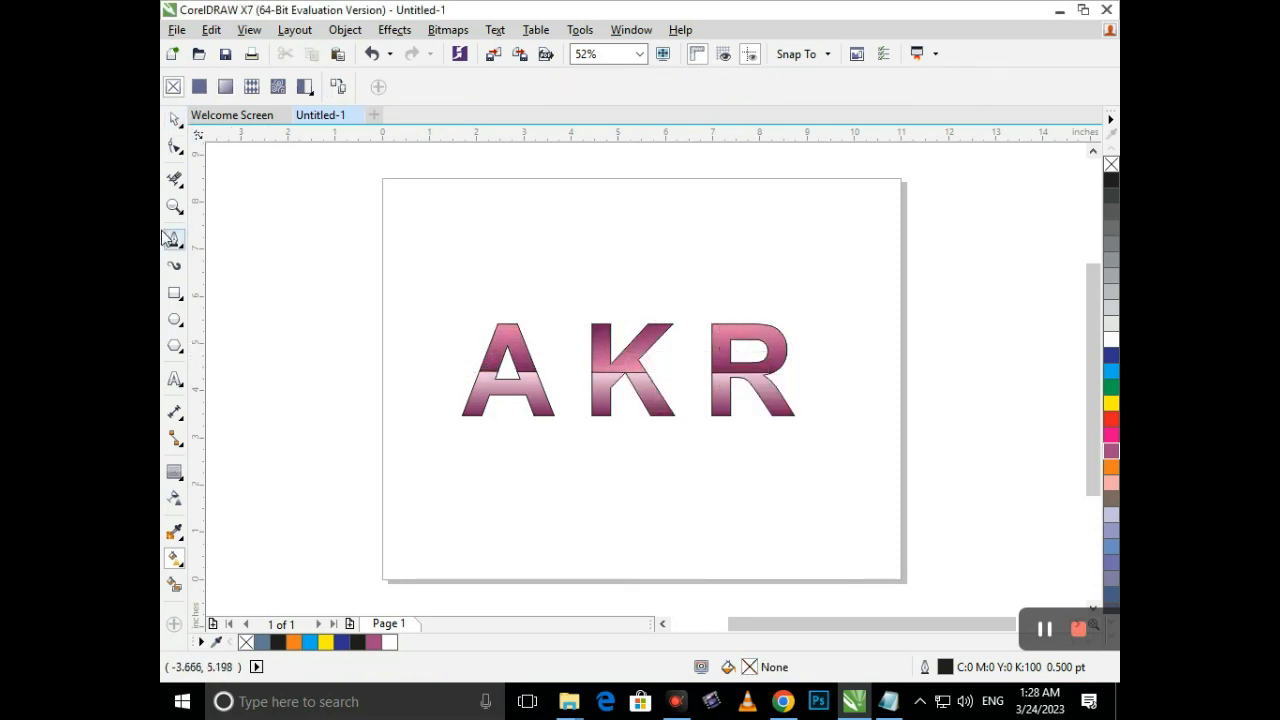
# - Try skewing the lower halves of the A, K and R horizontally together, with their upper edges shifted right
pyautogui.click(175, 118)
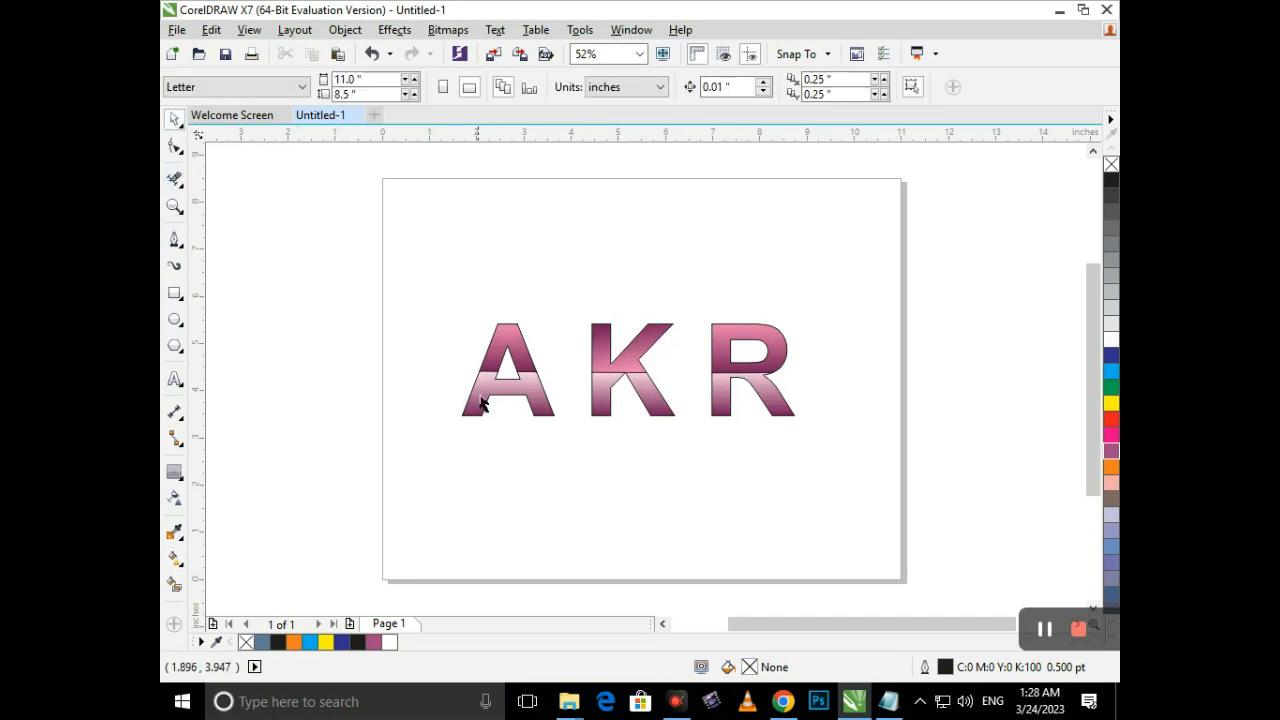
pyautogui.moveTo(481, 402); pyautogui.dragTo(455, 443)
pyautogui.hotkey('ctrl', 'z')
pyautogui.keyDown('shift'); pyautogui.click(650, 400); pyautogui.keyUp('shift')
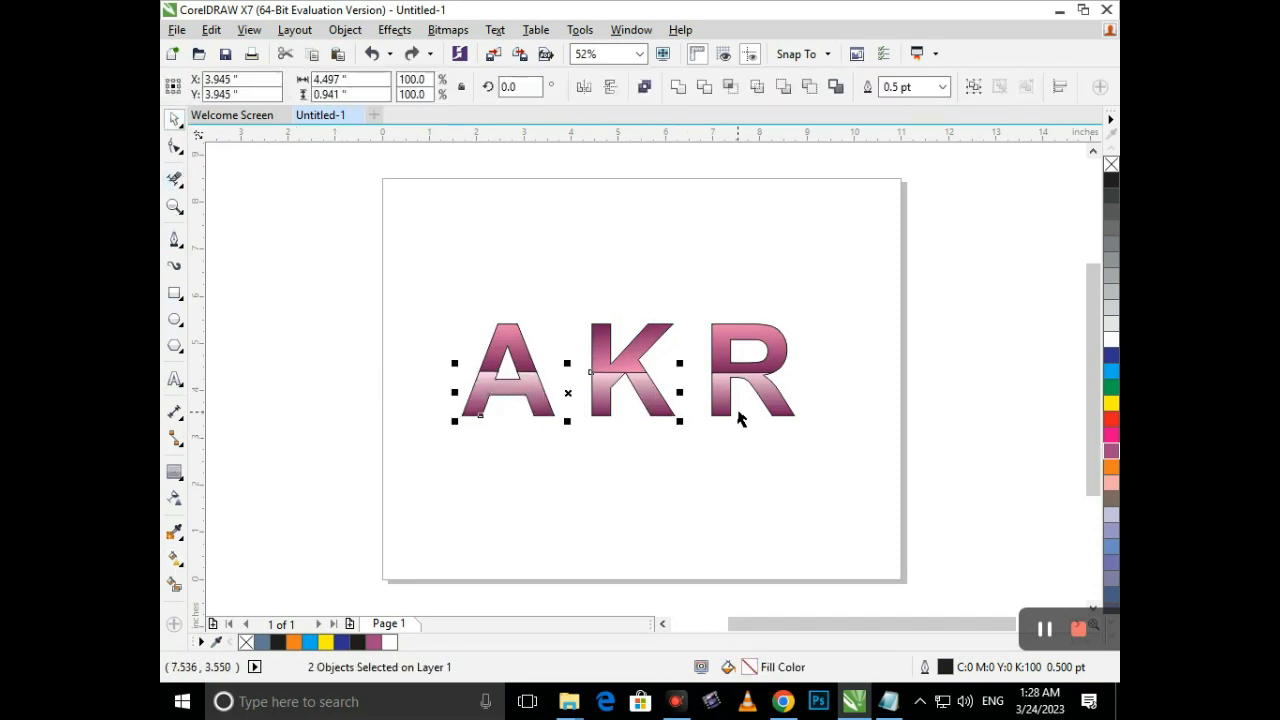
pyautogui.keyDown('shift'); pyautogui.click(762, 392); pyautogui.keyUp('shift')
pyautogui.click(727, 392)
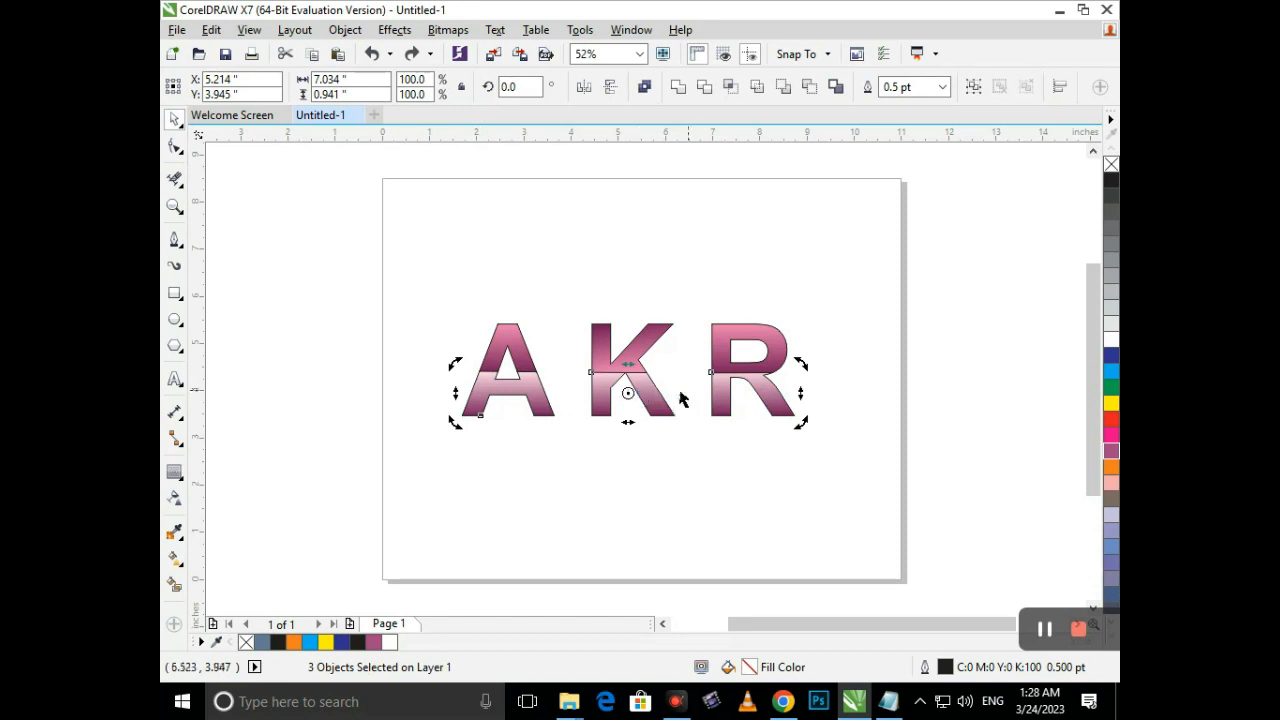
pyautogui.press('F10')
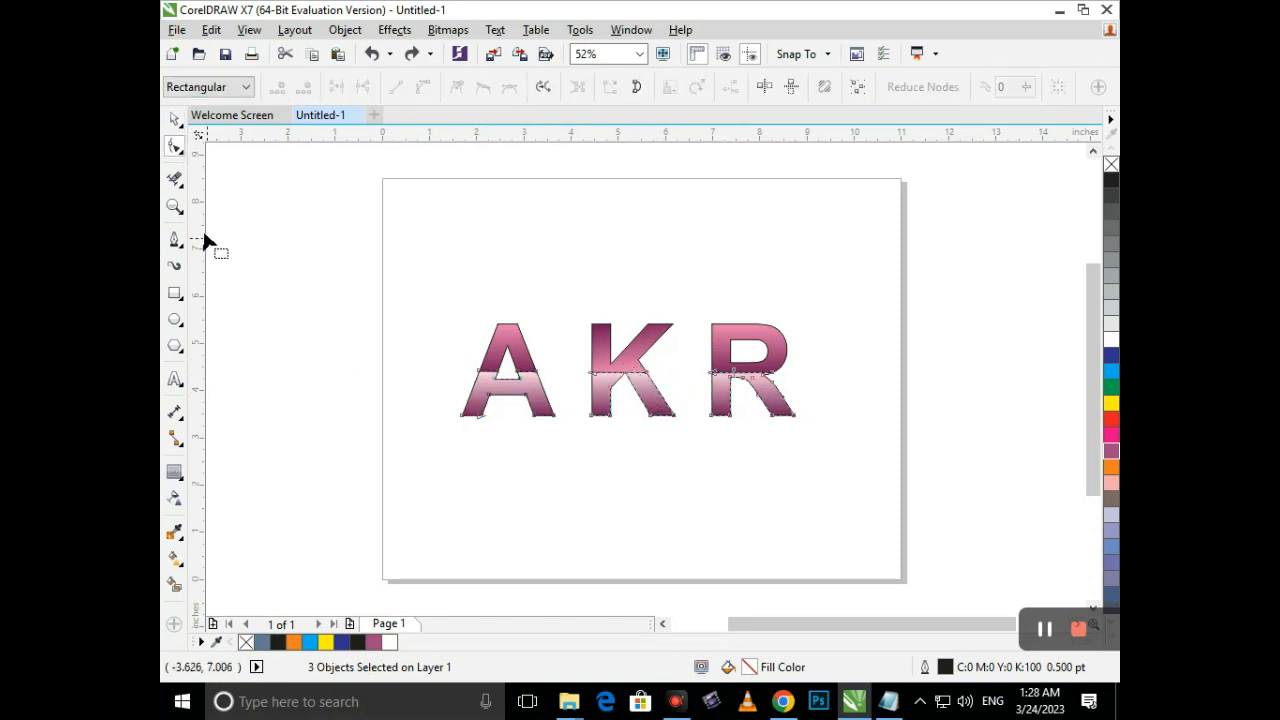
pyautogui.click(172, 125)
pyautogui.click(600, 392)
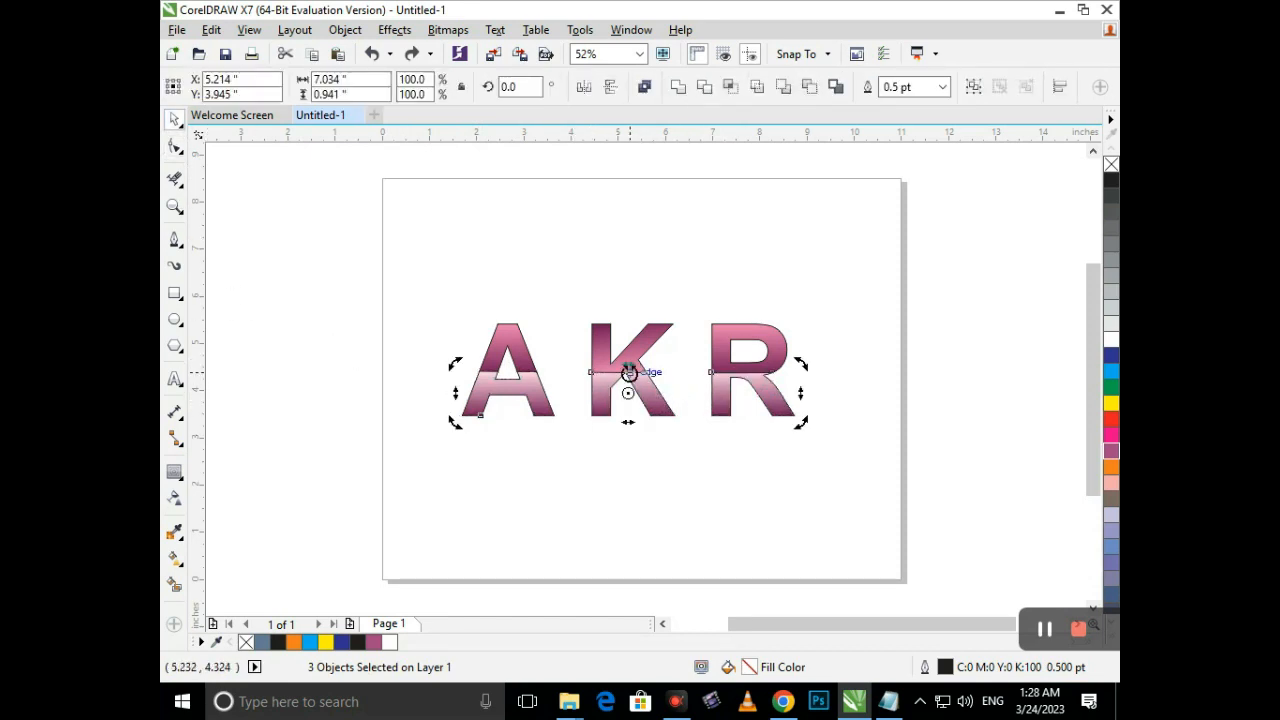
pyautogui.moveTo(629, 371); pyautogui.dragTo(646, 372)
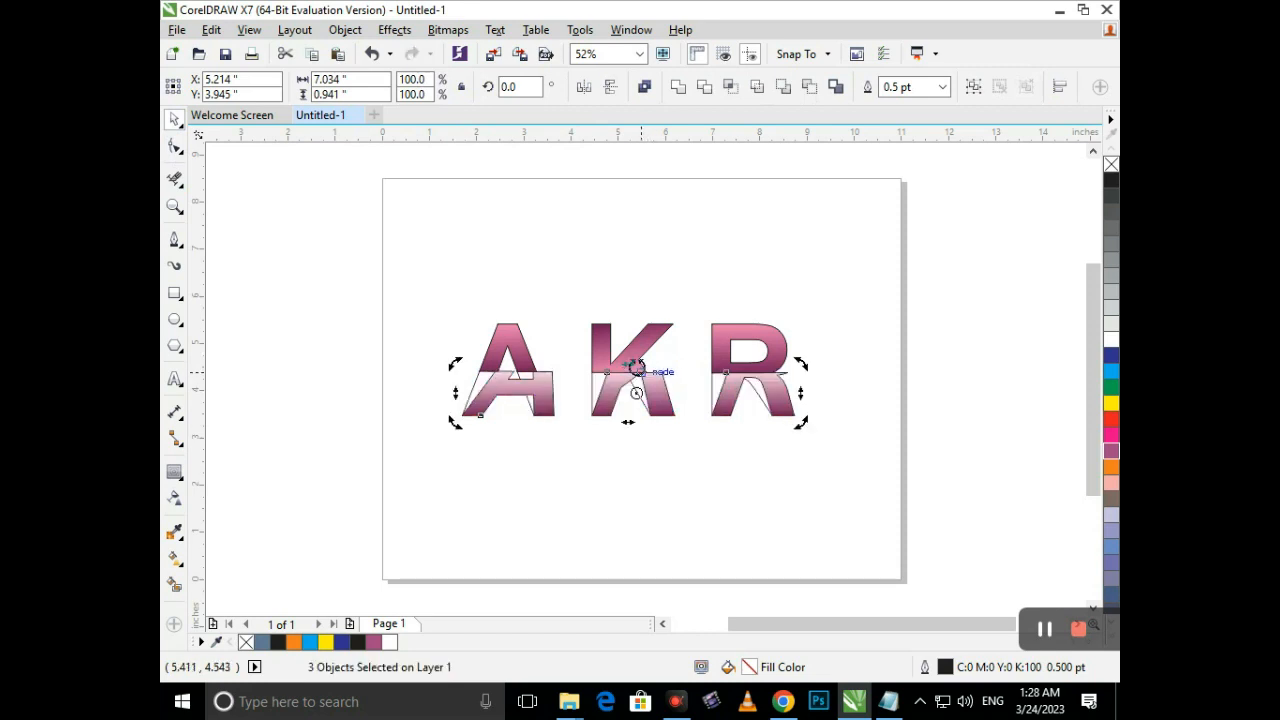
pyautogui.click(611, 507)
# - Undo the horizontal skew of the lower letter halves and clear the selection
pyautogui.click(514, 336)
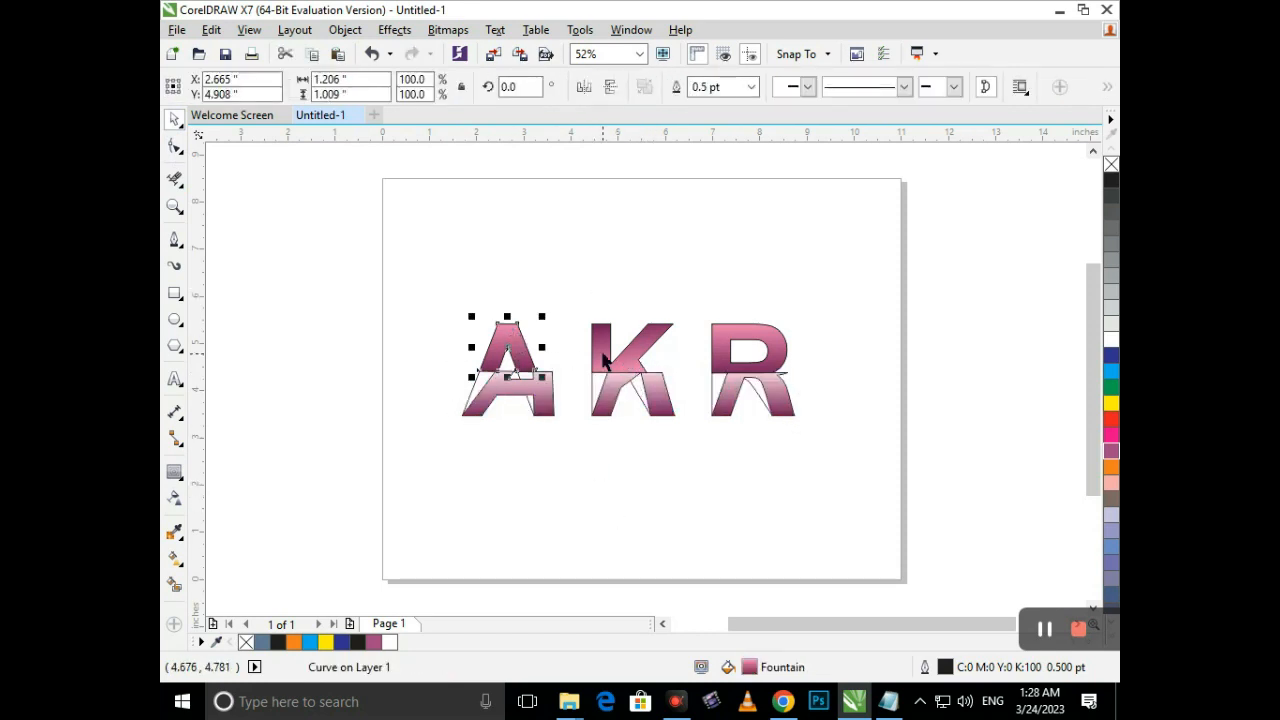
pyautogui.keyDown('shift'); pyautogui.click(607, 350); pyautogui.keyUp('shift')
pyautogui.keyDown('shift'); pyautogui.click(713, 349); pyautogui.keyUp('shift')
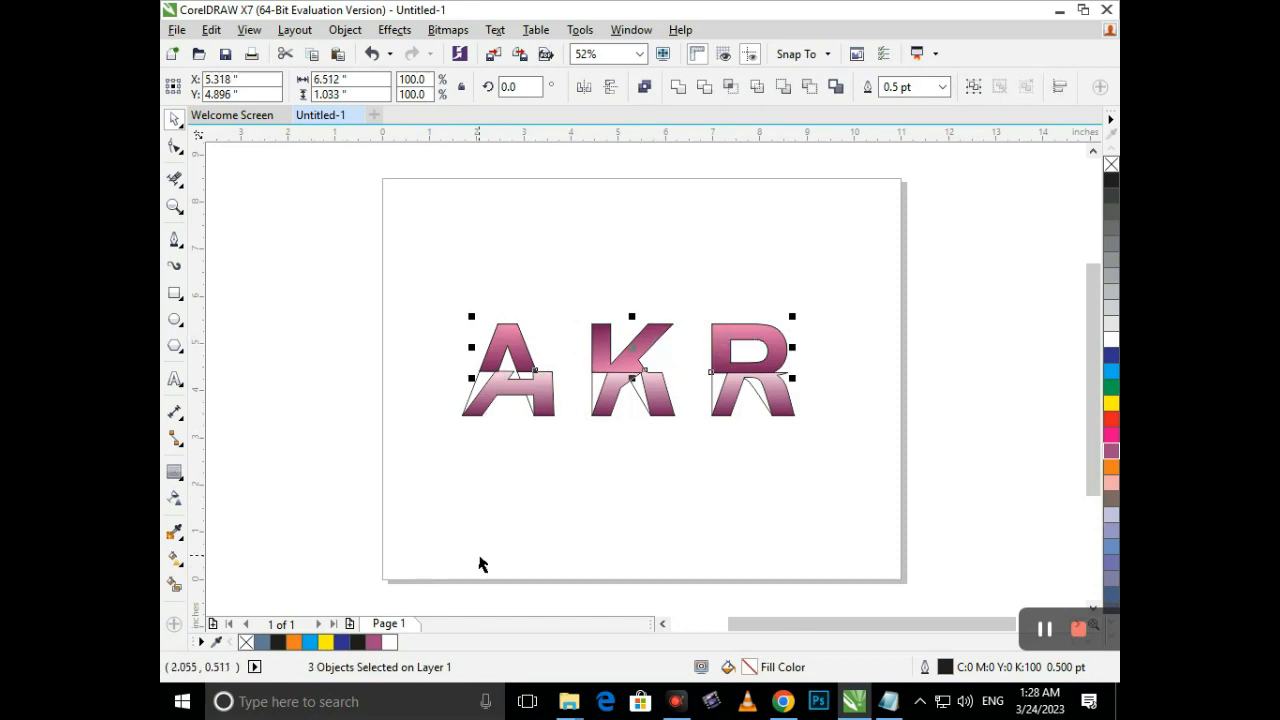
pyautogui.hotkey('ctrl', 'z')
pyautogui.click(608, 531)
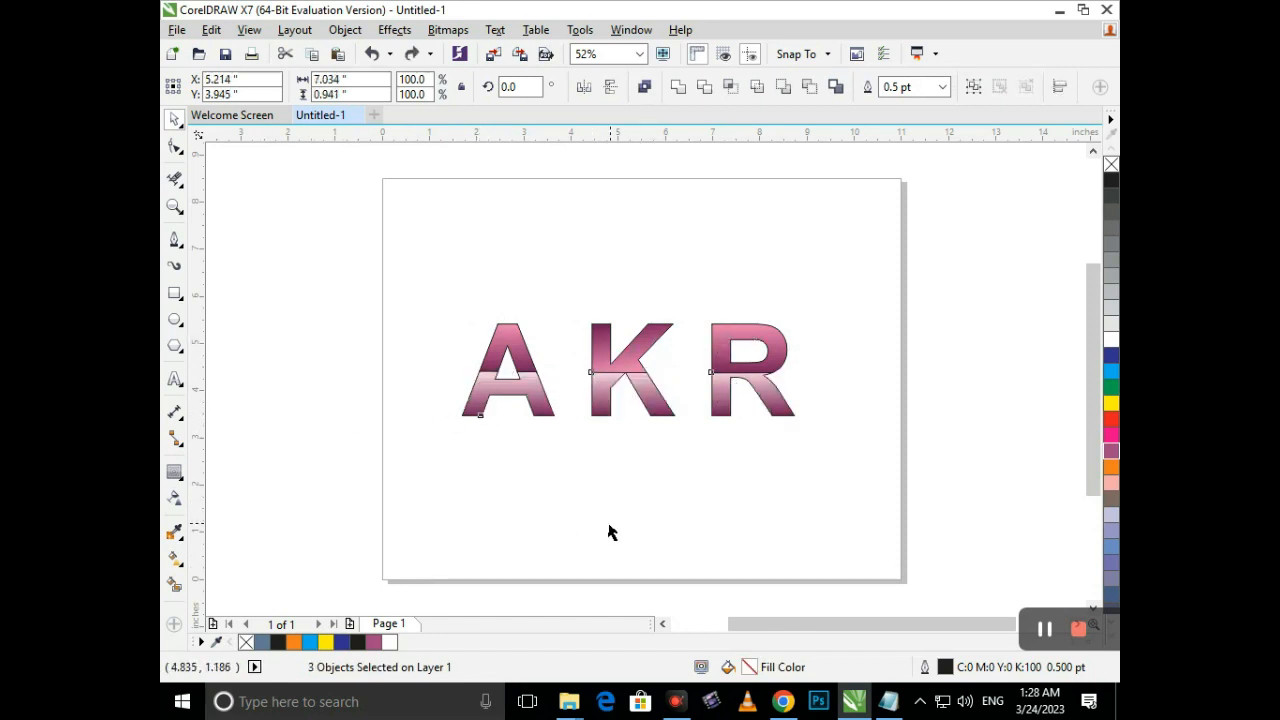
# - Move the complete AKR lettering to the upper part of the page and place a duplicate of it below
pyautogui.moveTo(406, 257); pyautogui.dragTo(938, 511)
pyautogui.moveTo(725, 381); pyautogui.dragTo(707, 398)
pyautogui.moveTo(729, 449); pyautogui.dragTo(742, 562)
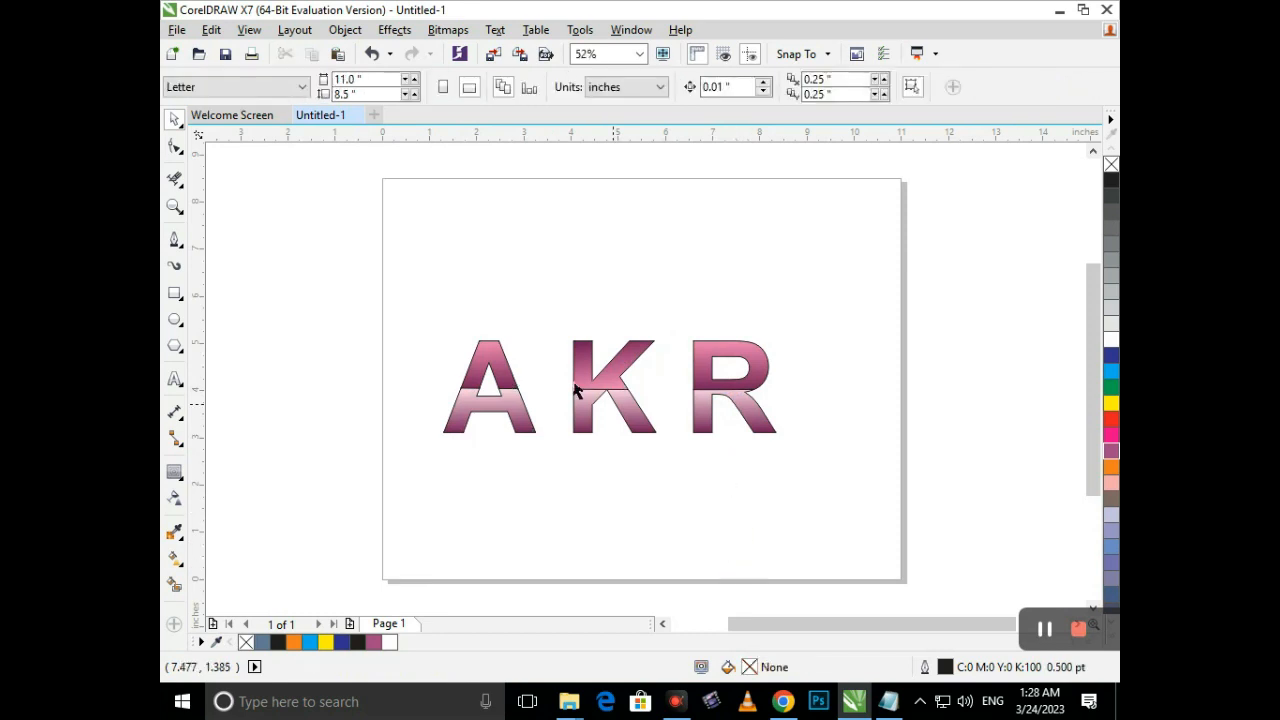
pyautogui.moveTo(392, 287); pyautogui.dragTo(831, 546)
pyautogui.moveTo(781, 443); pyautogui.dragTo(786, 351)
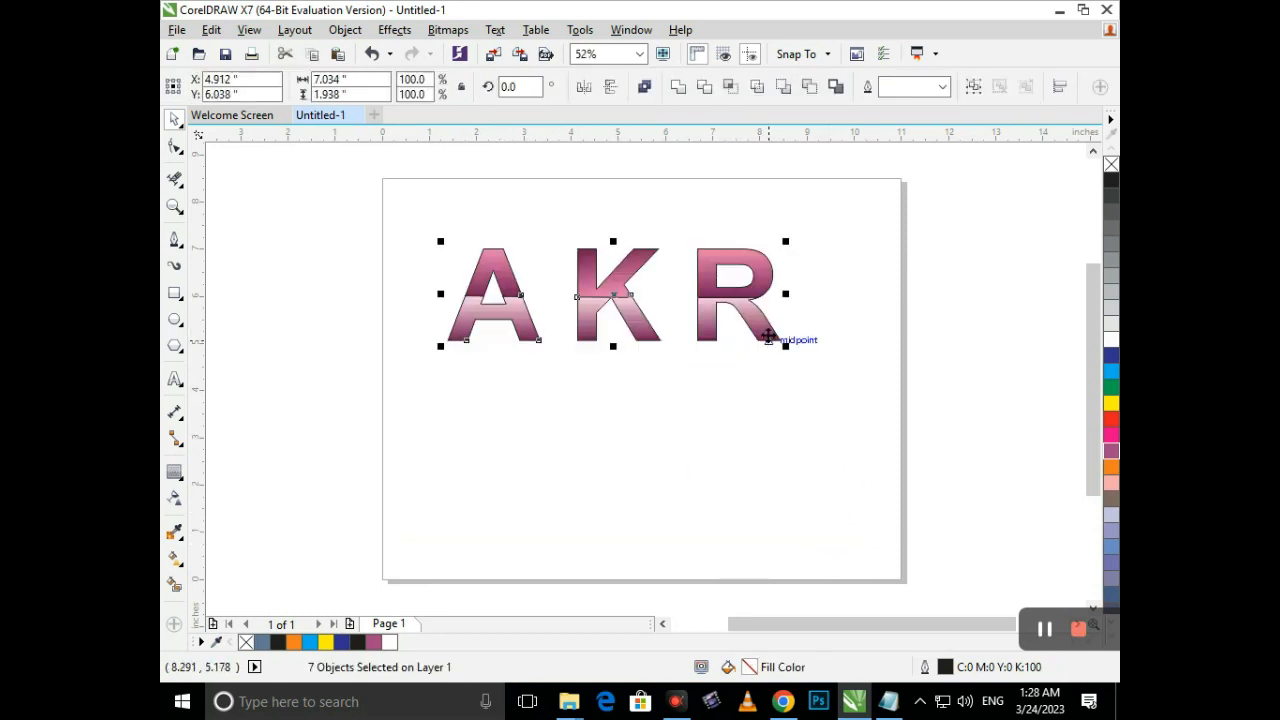
pyautogui.moveTo(774, 494); pyautogui.dragTo(774, 494)
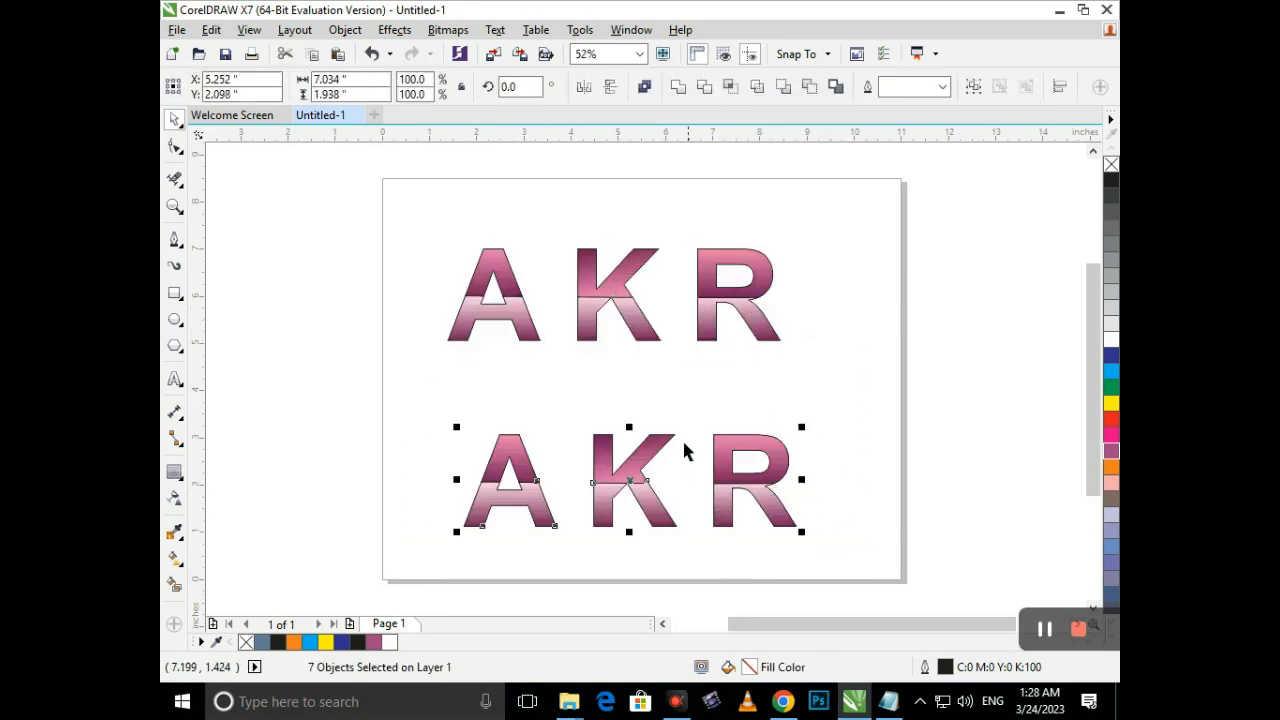
# - Try a strong rightward horizontal skew on the lower halves of the upper AKR row
pyautogui.click(583, 380)
pyautogui.click(529, 328)
pyautogui.keyDown('shift'); pyautogui.click(589, 321); pyautogui.keyUp('shift')
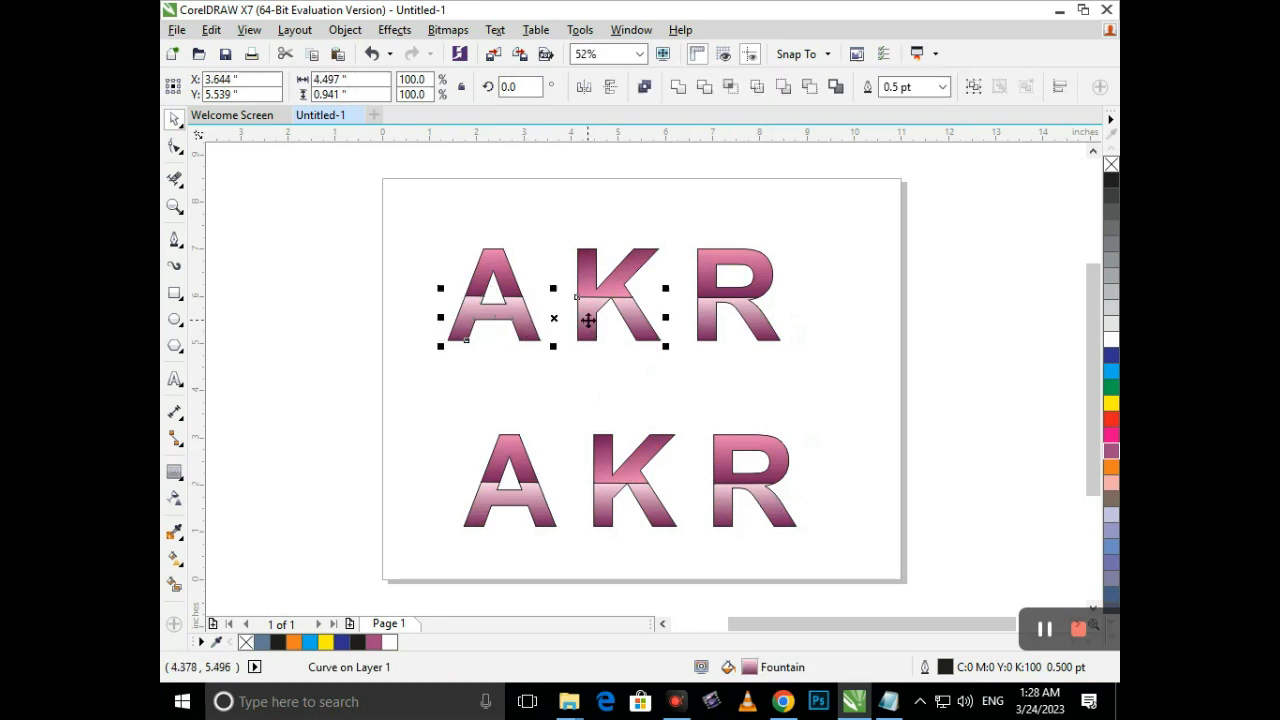
pyautogui.keyDown('shift'); pyautogui.click(712, 330); pyautogui.keyUp('shift')
pyautogui.click(614, 304)
pyautogui.moveTo(614, 304); pyautogui.dragTo(648, 292)
pyautogui.click(561, 354)
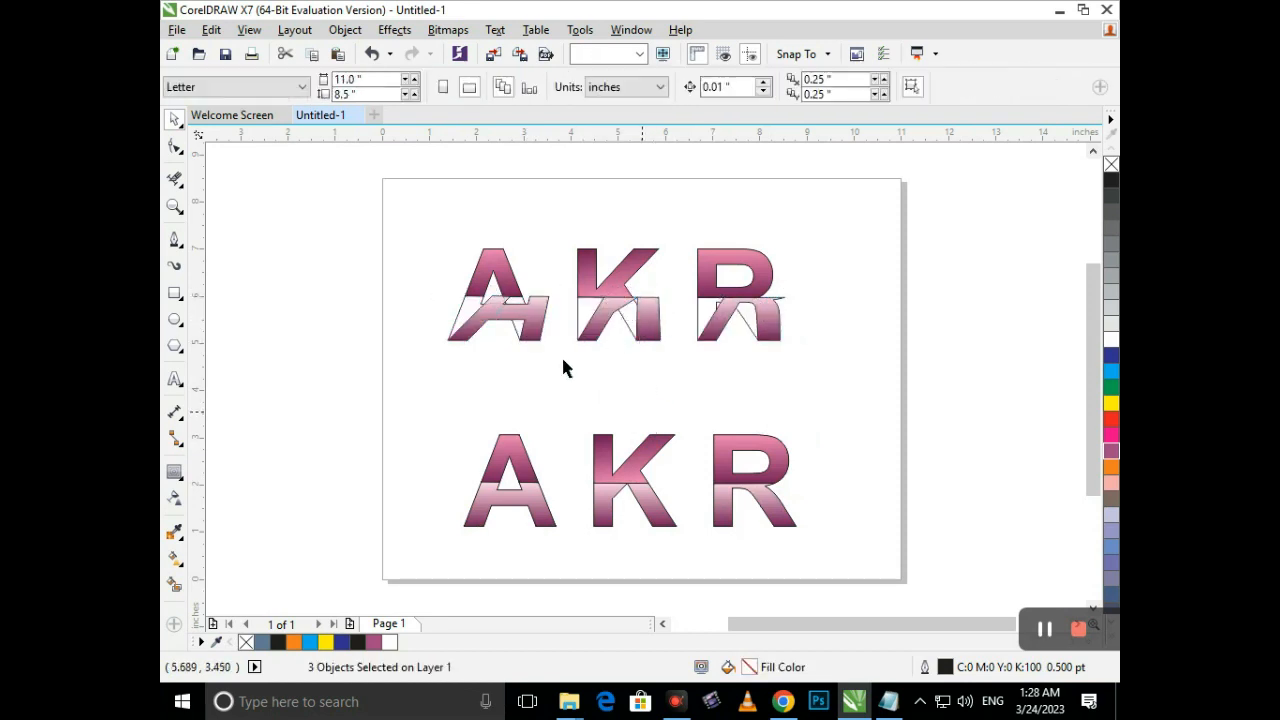
# - Try skewing the upper halves of the upper AKR row horizontally, with their lower edges shifted right
pyautogui.click(505, 275)
pyautogui.keyDown('shift'); pyautogui.click(596, 275); pyautogui.keyUp('shift')
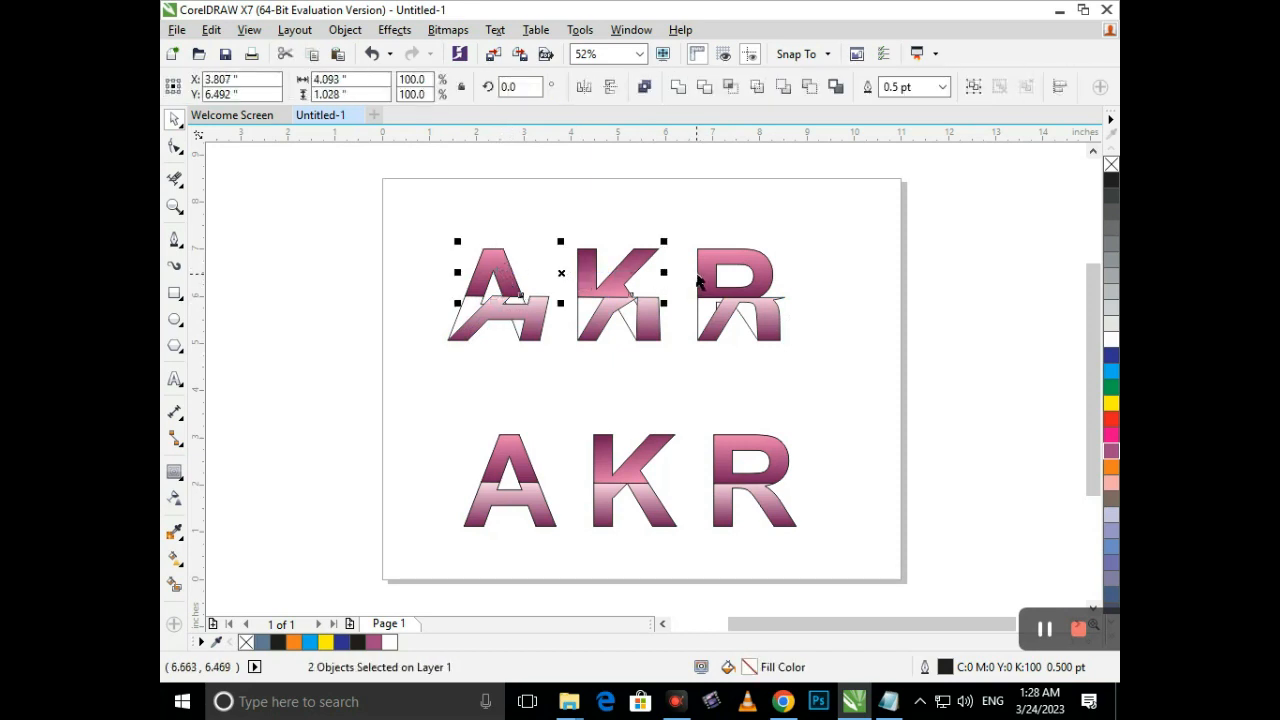
pyautogui.keyDown('shift'); pyautogui.click(700, 273); pyautogui.keyUp('shift')
pyautogui.click(604, 294)
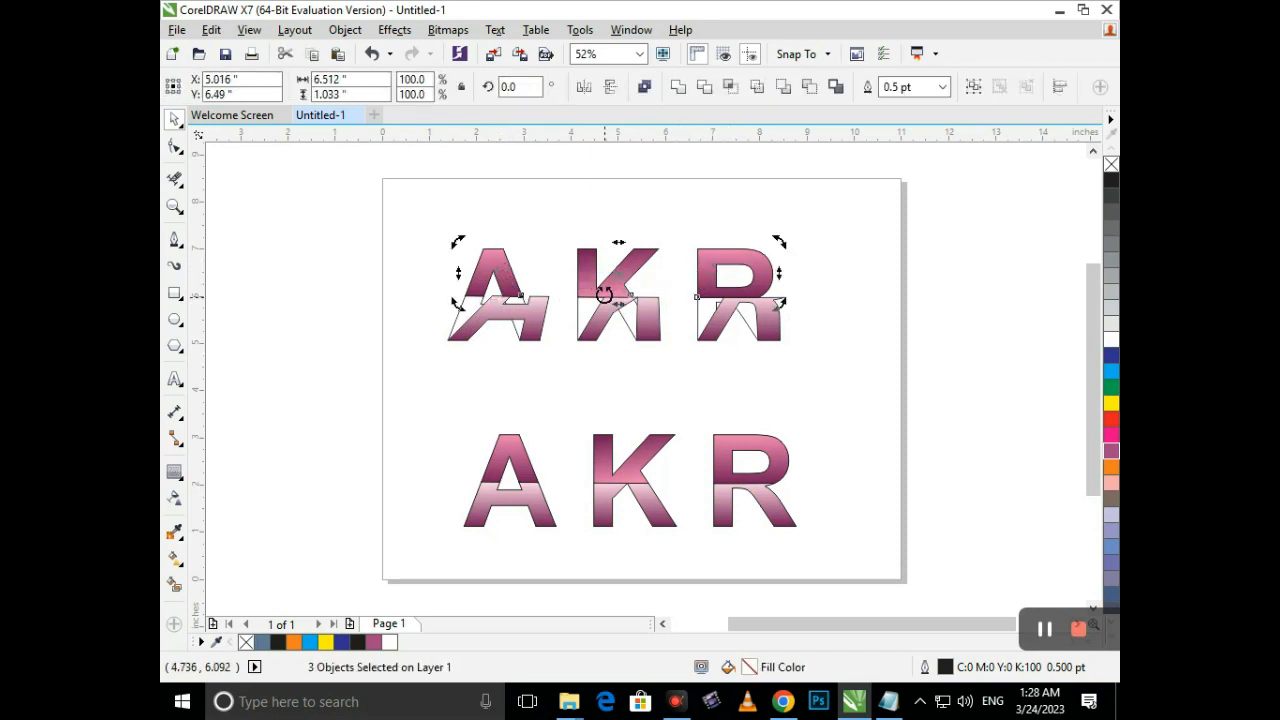
pyautogui.moveTo(614, 302); pyautogui.dragTo(650, 318)
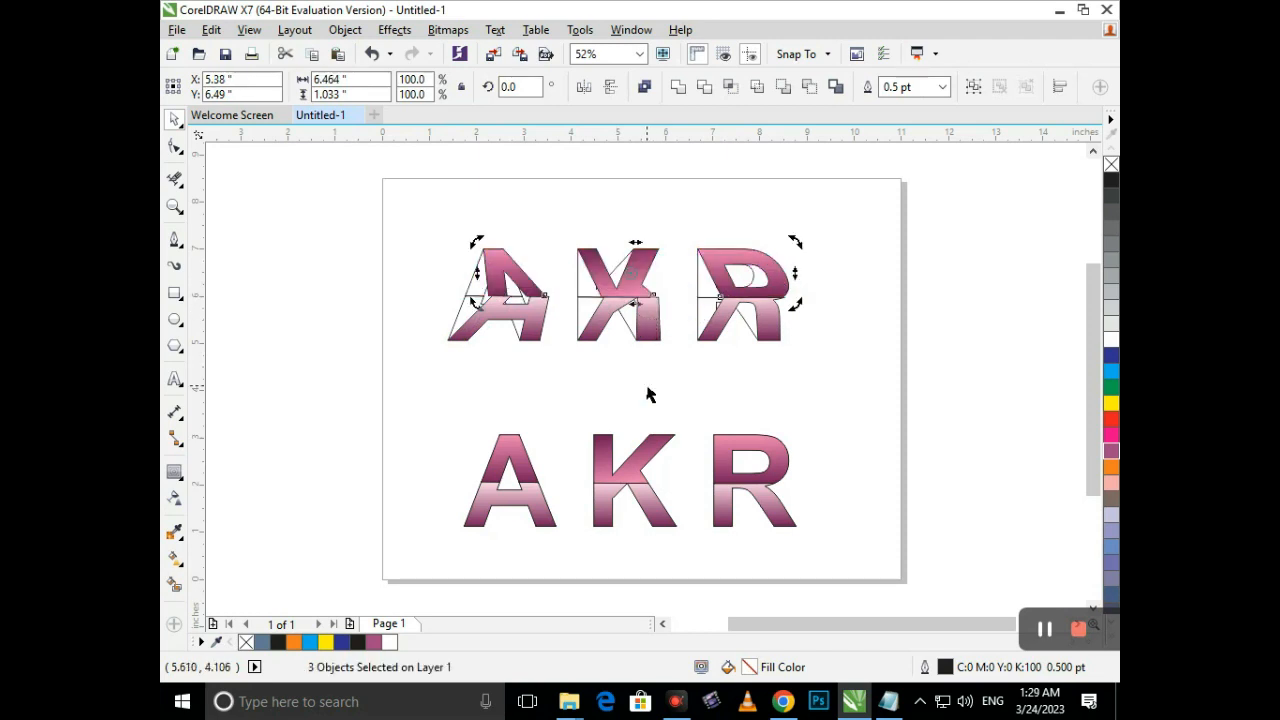
# - Undo both skews on the upper AKR row and clear the selection
pyautogui.hotkey('ctrl', 'z')
pyautogui.hotkey('ctrl', 'z')
pyautogui.click(532, 388)
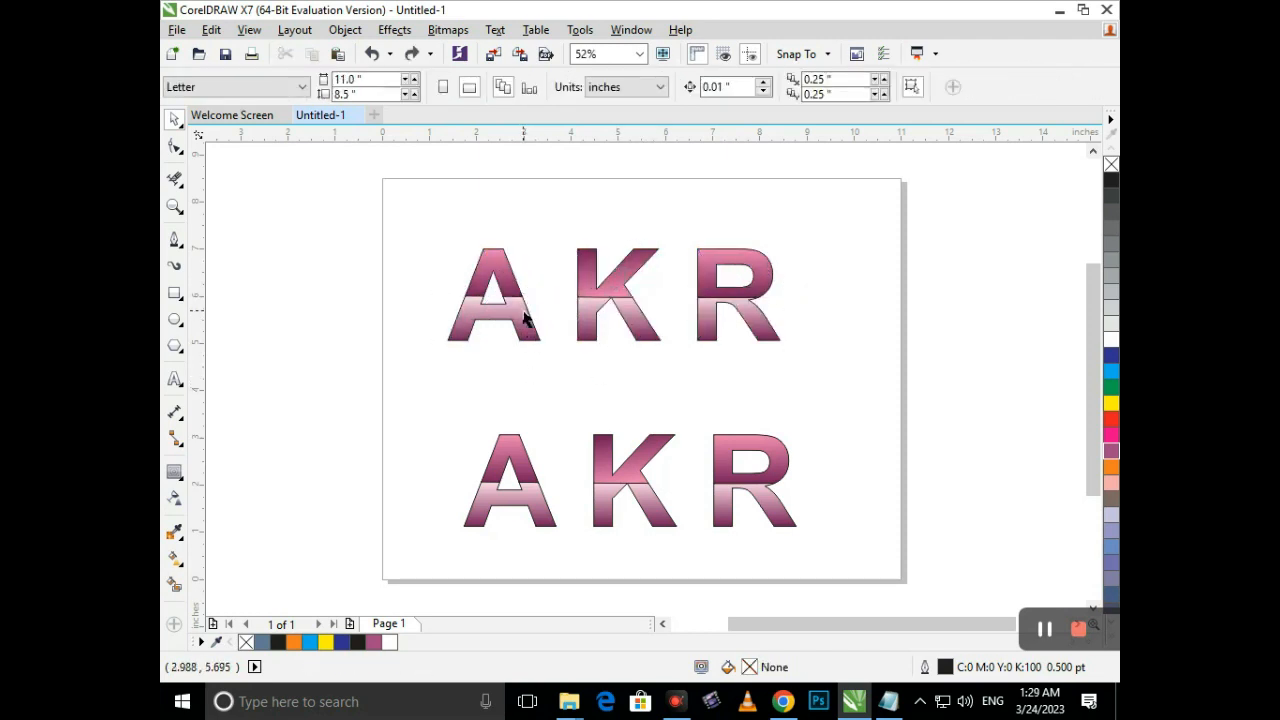
# - Skew the lower halves of the upper AKR row horizontally, shifting their upper edges slightly right
pyautogui.click(526, 319)
pyautogui.keyDown('shift'); pyautogui.click(612, 330); pyautogui.keyUp('shift')
pyautogui.keyDown('shift'); pyautogui.click(709, 335); pyautogui.keyUp('shift')
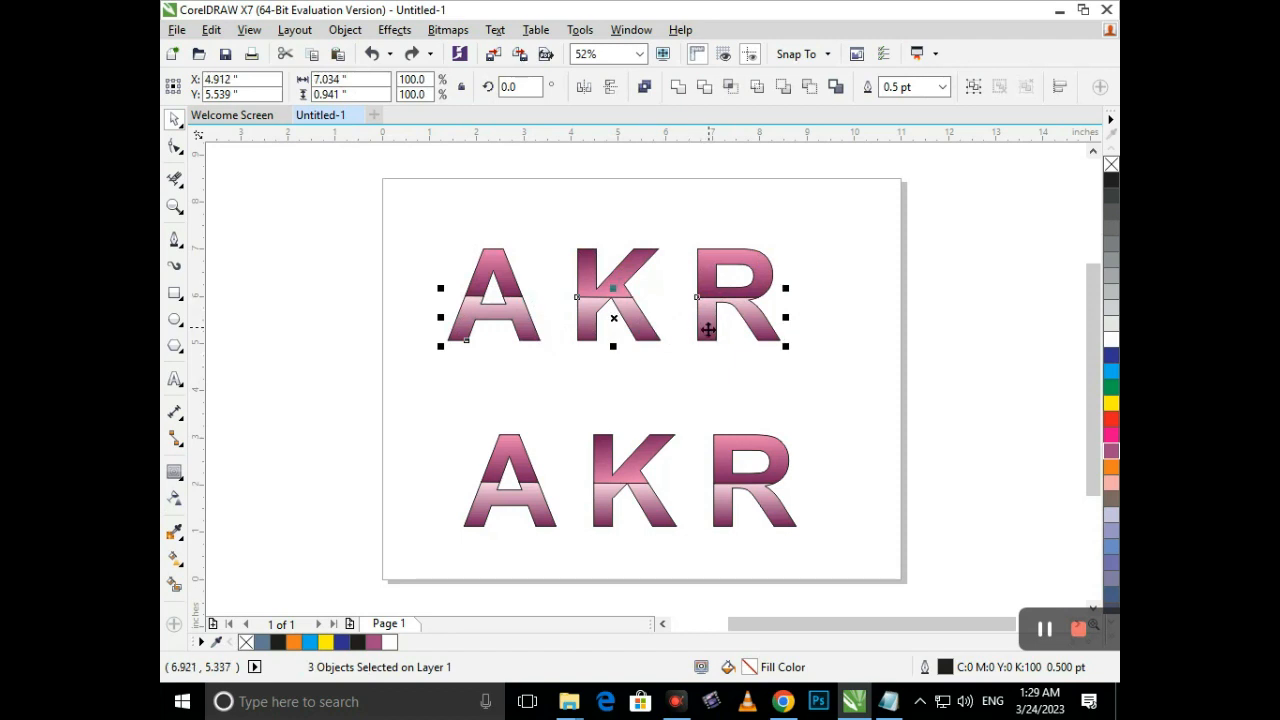
pyautogui.click(635, 328)
pyautogui.moveTo(614, 298)
pyautogui.mouseDown()
pyautogui.moveTo(635, 305)
pyautogui.moveTo(604, 295)
pyautogui.mouseUp()
pyautogui.click(629, 318)
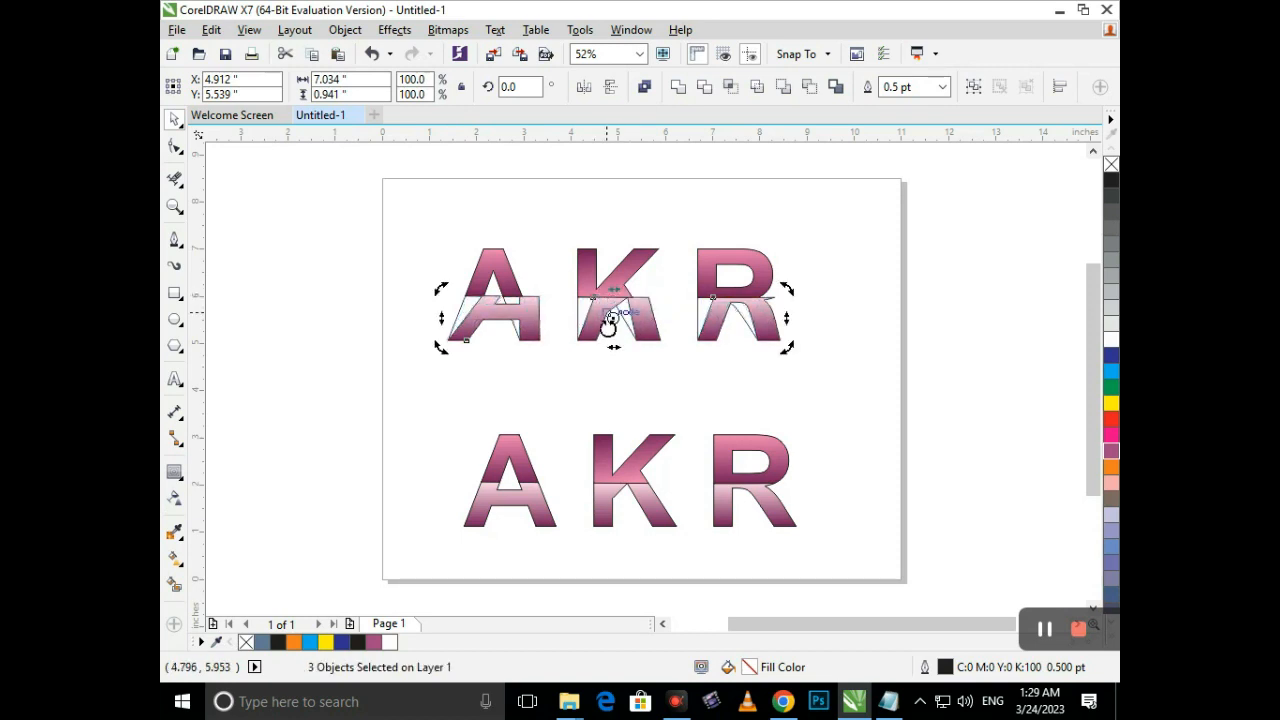
pyautogui.click(635, 385)
# - Skew the upper halves of the upper AKR row horizontally, shifting their lower edges right to meet the lower halves, and clear the selection
pyautogui.click(490, 270)
pyautogui.keyDown('shift'); pyautogui.click(588, 288); pyautogui.keyUp('shift')
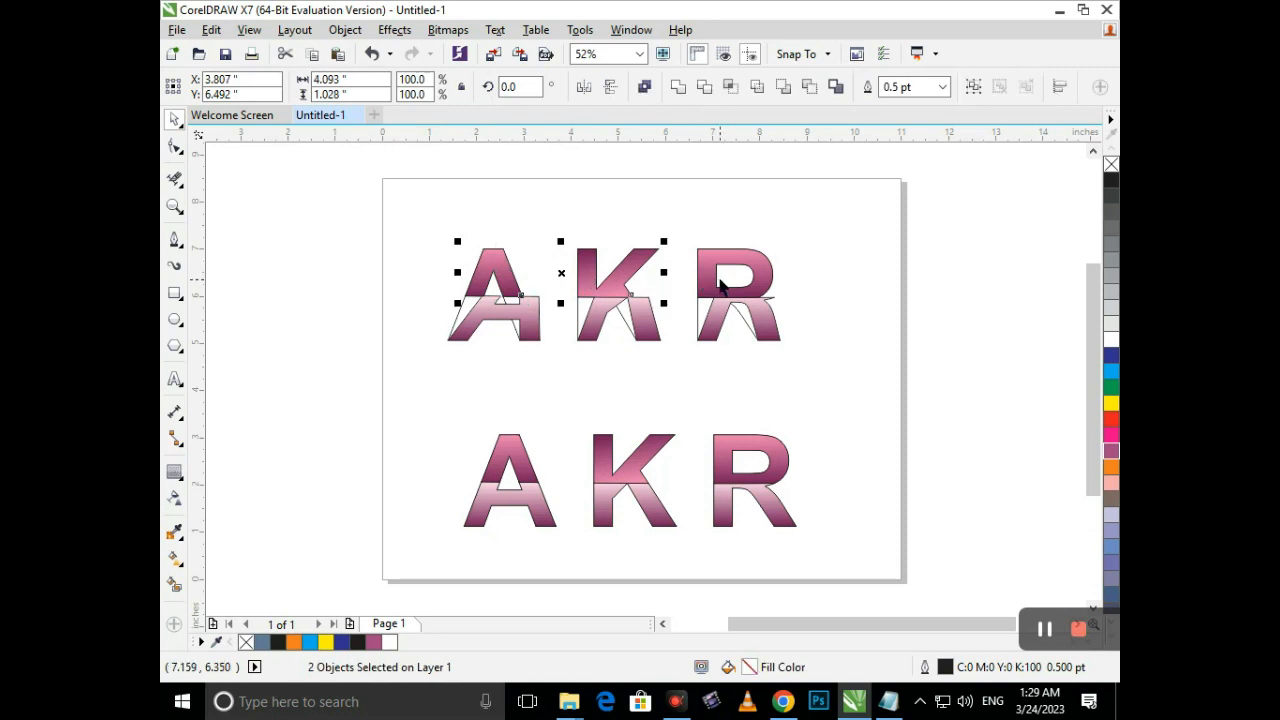
pyautogui.keyDown('shift'); pyautogui.click(711, 278); pyautogui.keyUp('shift')
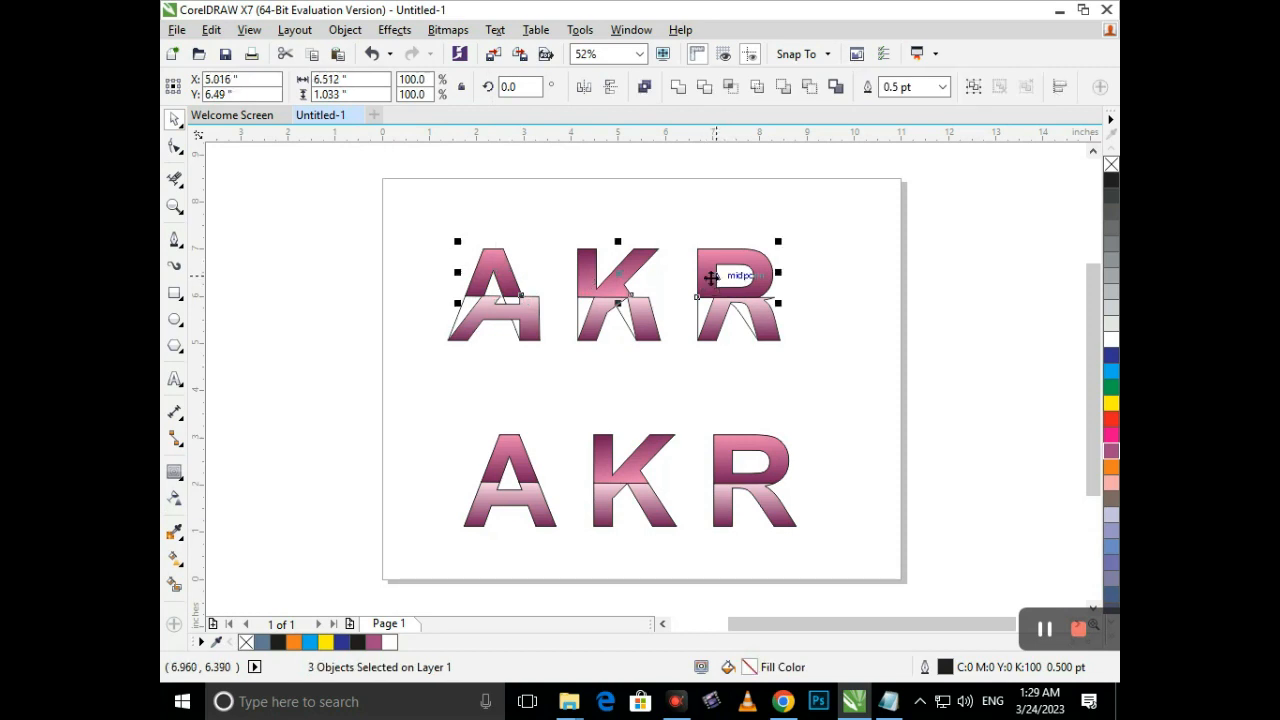
pyautogui.click(580, 277)
pyautogui.moveTo(617, 240); pyautogui.dragTo(646, 244)
pyautogui.hotkey('ctrl', 'z')
pyautogui.moveTo(620, 301)
pyautogui.mouseDown()
pyautogui.moveTo(647, 291)
pyautogui.moveTo(635, 302)
pyautogui.mouseUp()
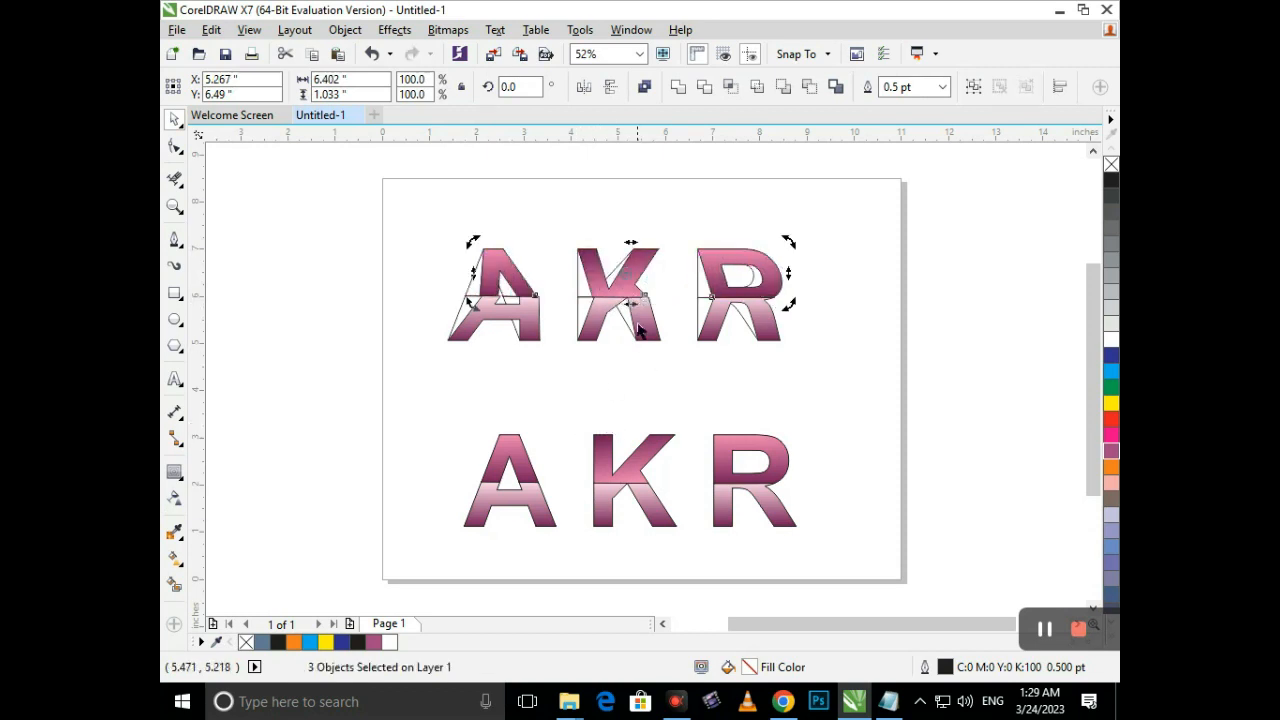
pyautogui.moveTo(631, 306); pyautogui.dragTo(633, 316)
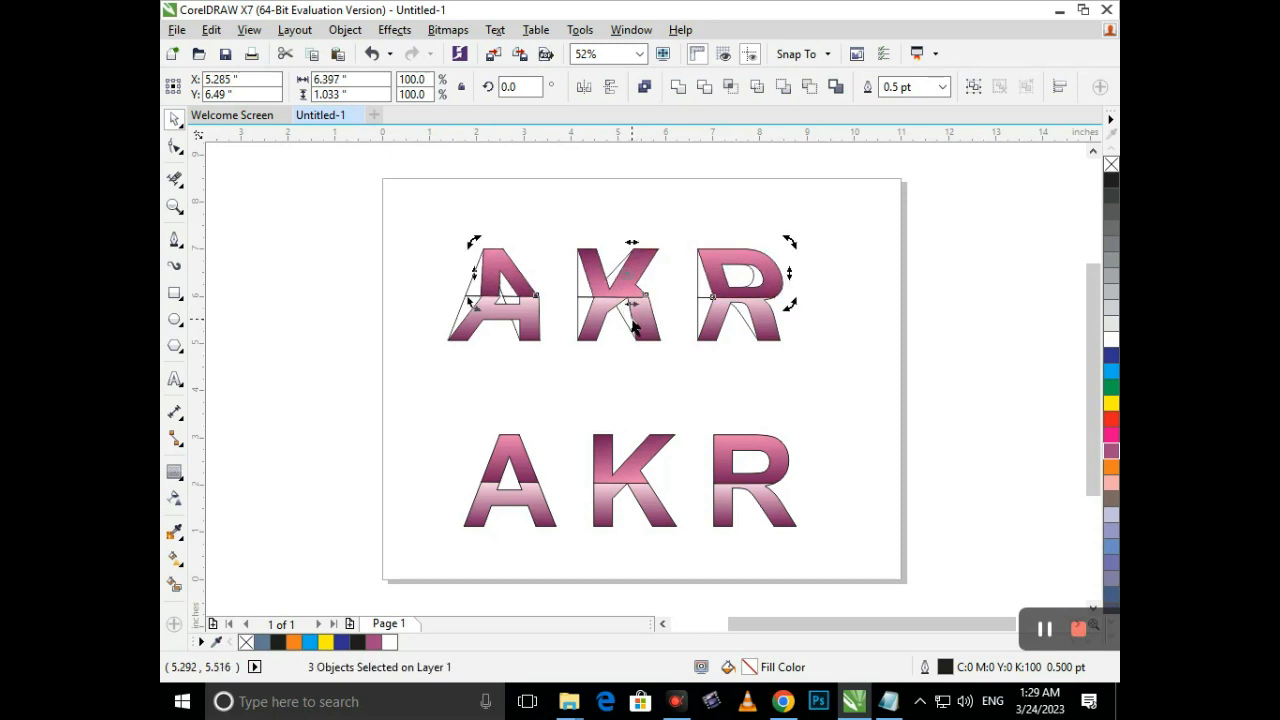
pyautogui.click(263, 260)
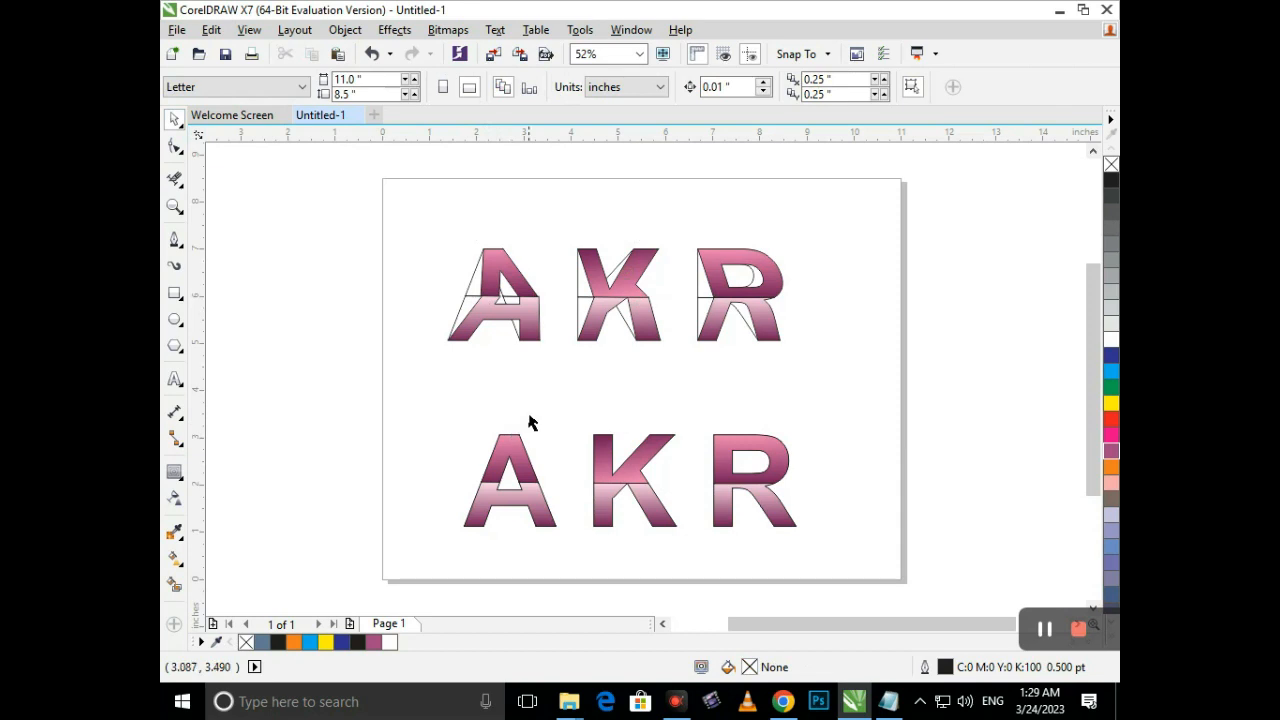
# - Delete the unfilled outline curve of the original letters from the upper AKR row
pyautogui.click(471, 305)
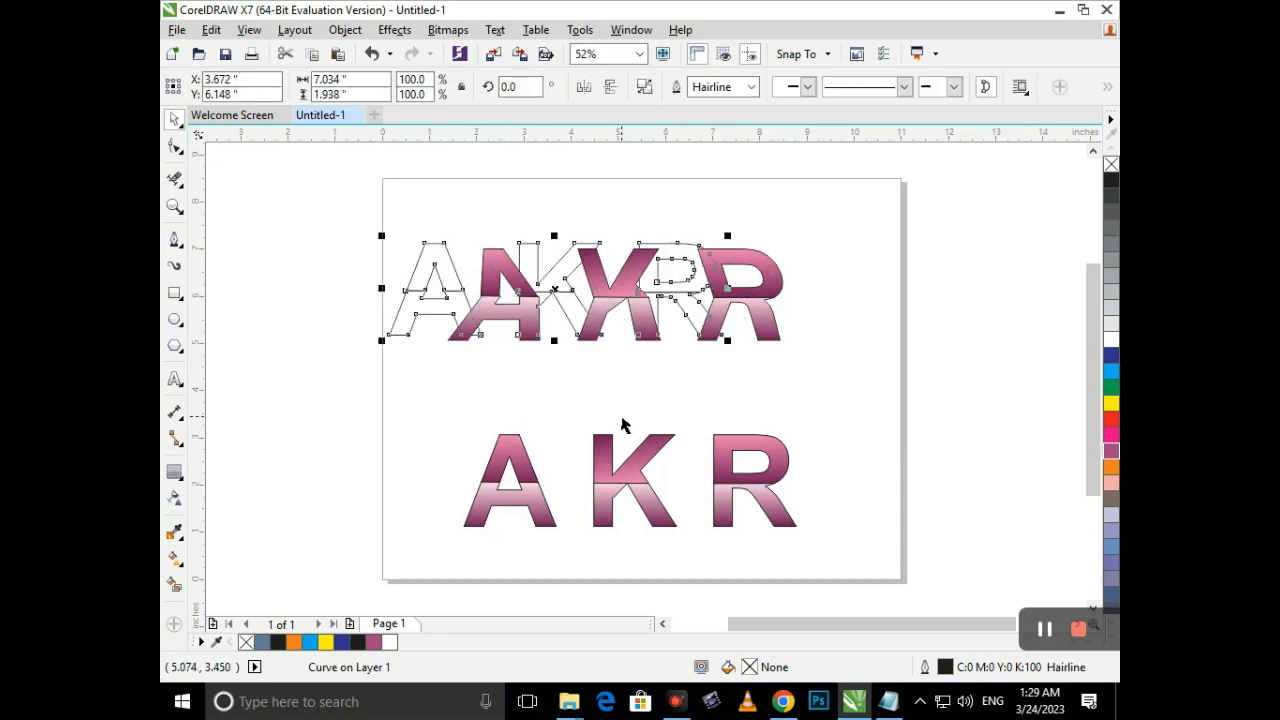
pyautogui.hotkey('ctrl', 'z')
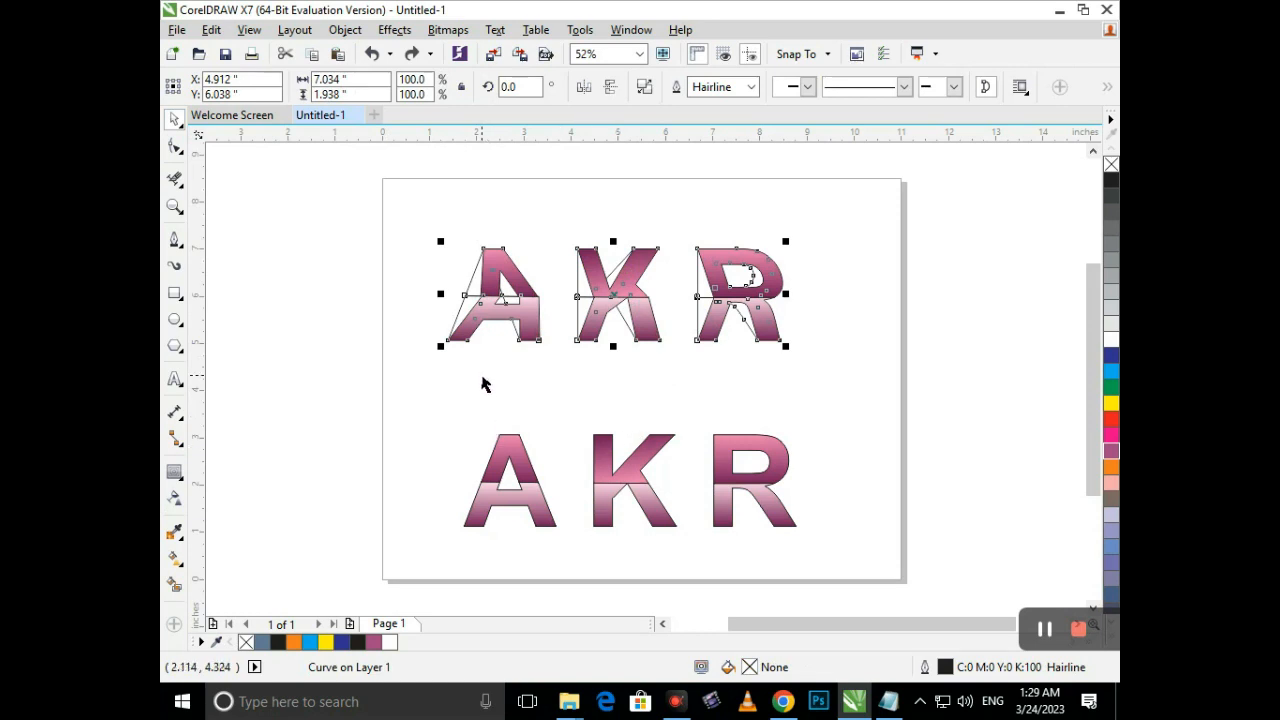
pyautogui.press('Delete')
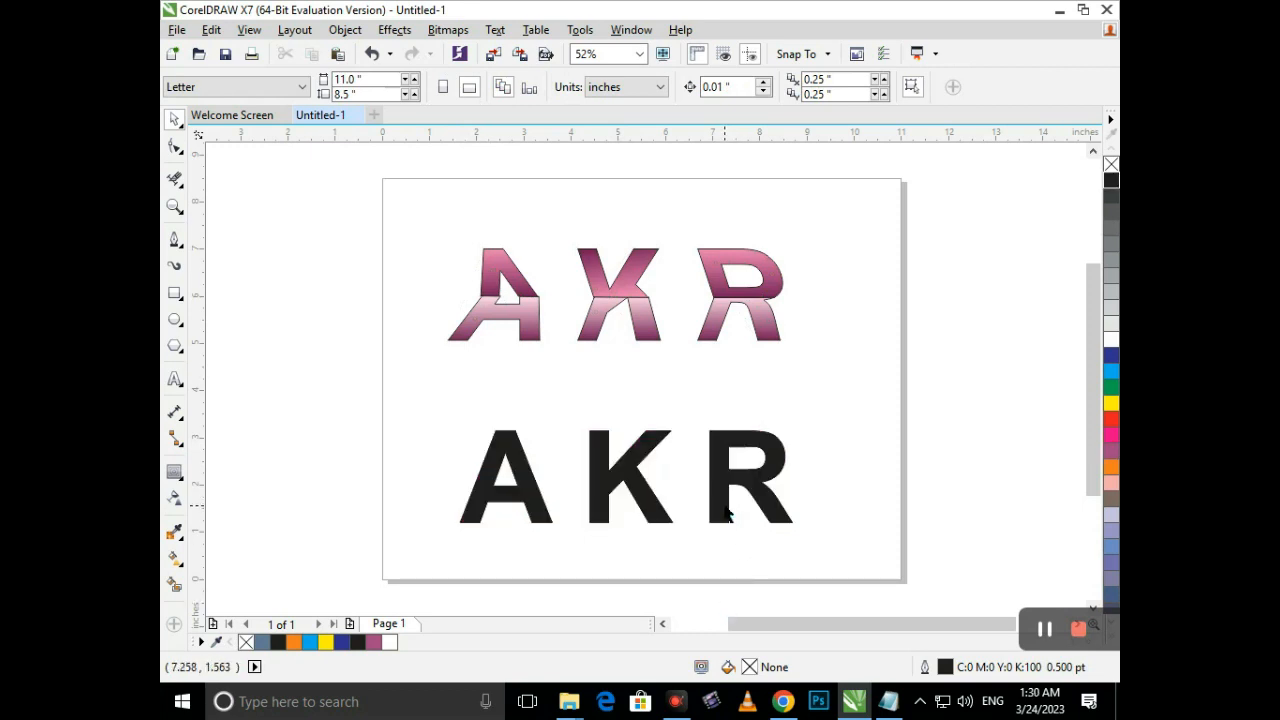
# - Move the black AKR group onto the upper gradient row and nudge it into alignment at X 4.912" and Y 6.04"
pyautogui.moveTo(726, 508); pyautogui.dragTo(703, 315)
pyautogui.click(703, 335)
pyautogui.click(714, 379)
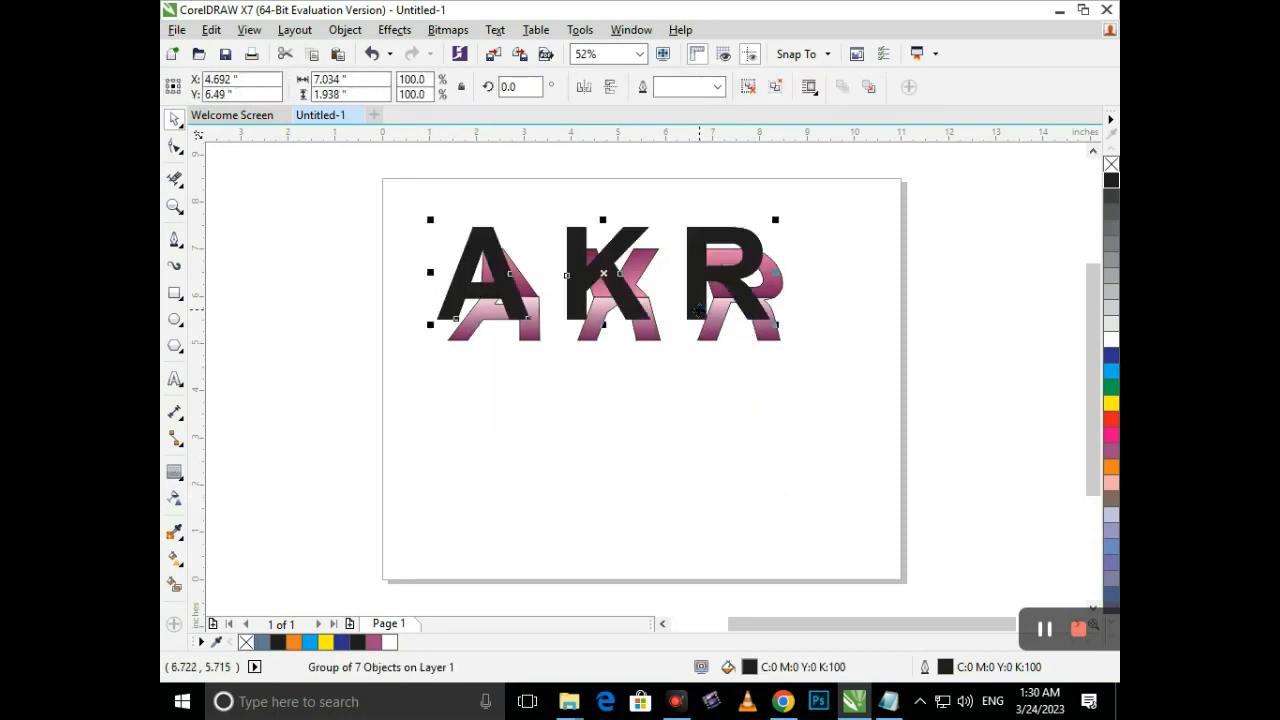
pyautogui.press('Down')
pyautogui.press('Down')
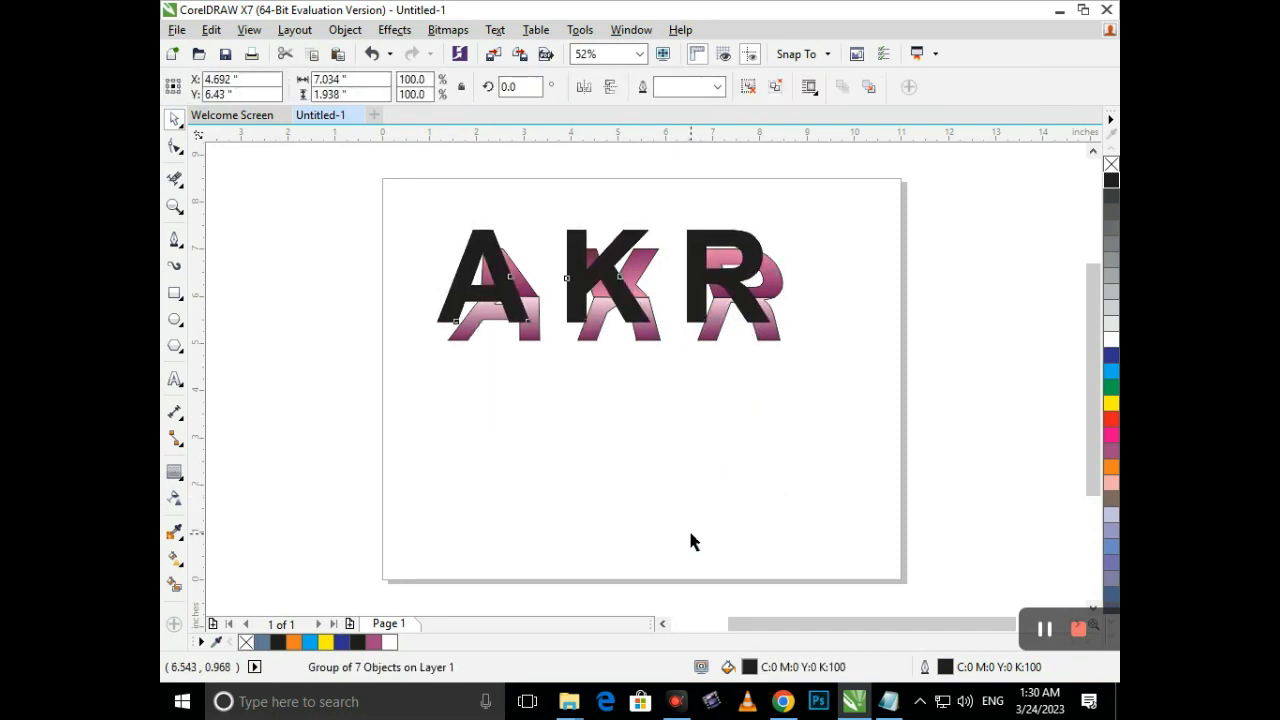
pyautogui.press('Down')
pyautogui.press('Down')
pyautogui.press('Down')
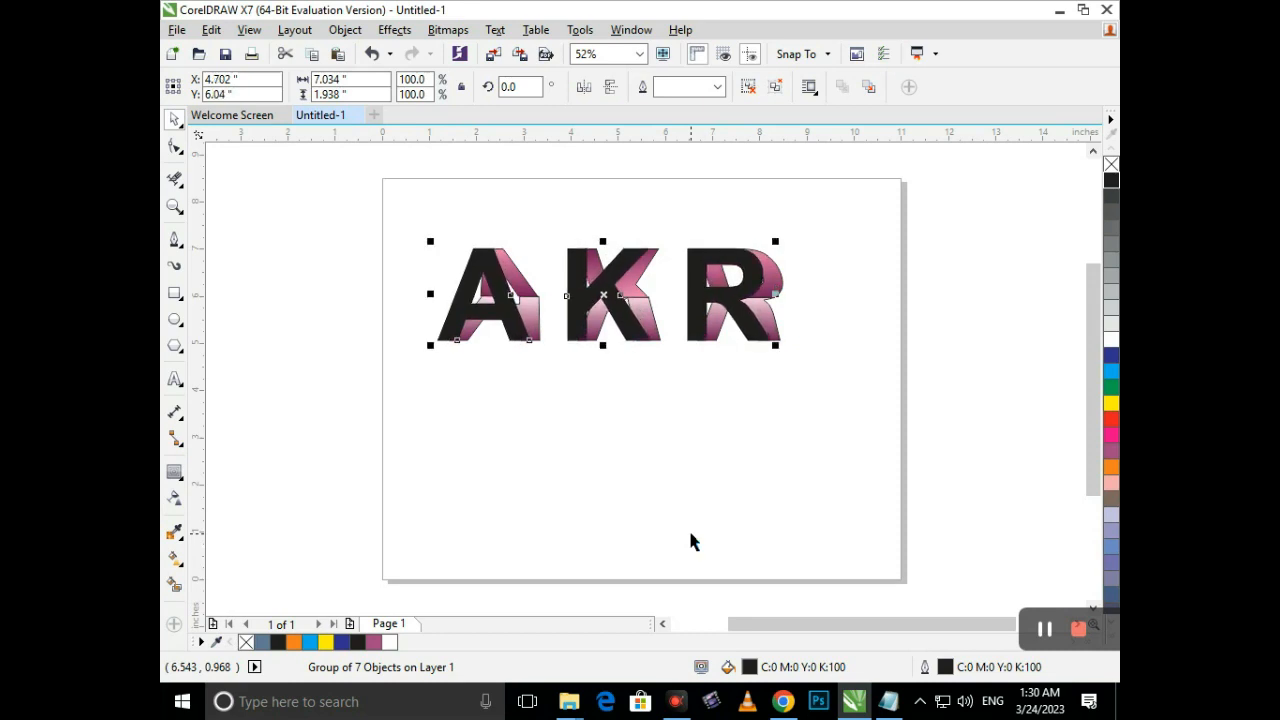
pyautogui.press('Right')
pyautogui.press('Right')
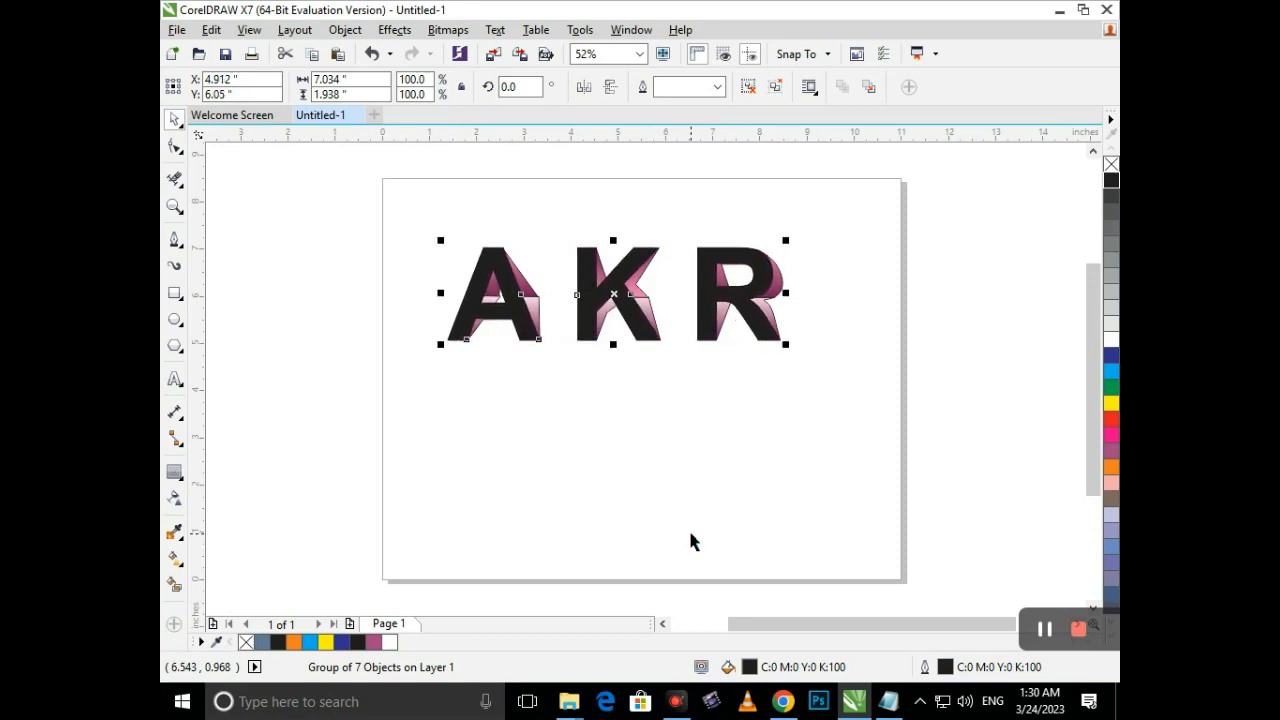
pyautogui.press('Right')
pyautogui.press('Right')
pyautogui.press('Down')
pyautogui.press('Left')
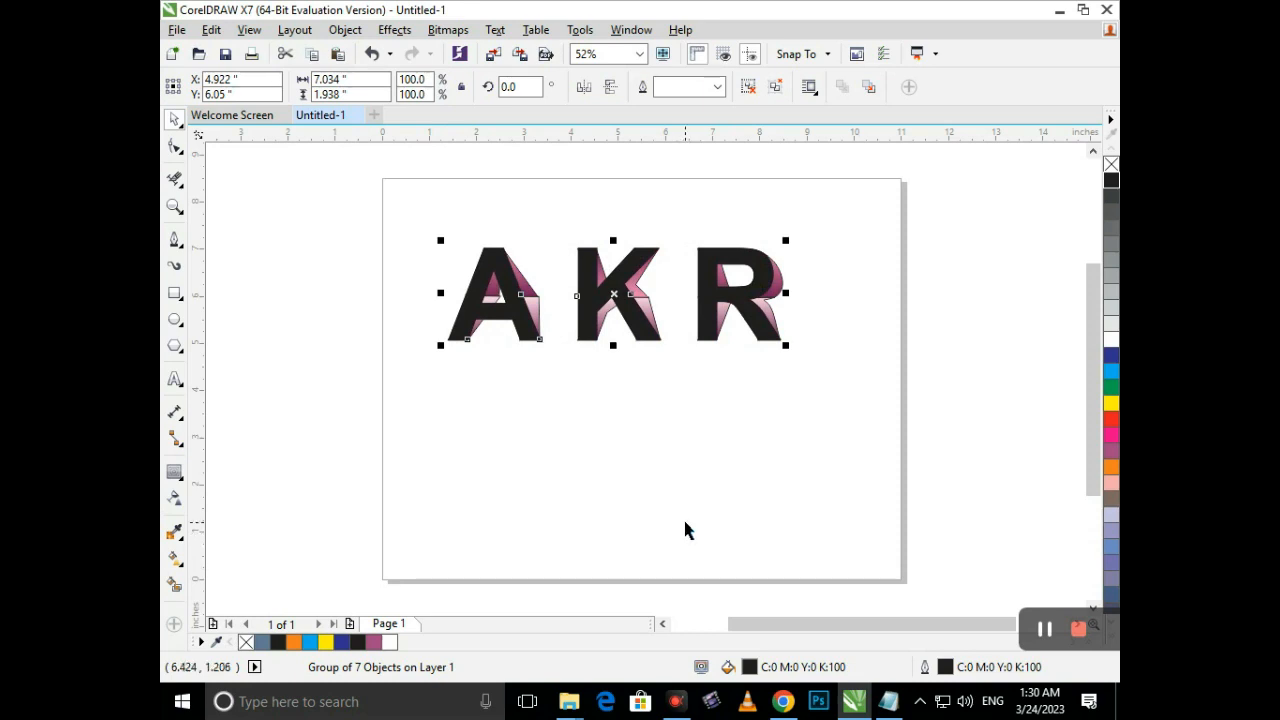
pyautogui.press('Left')
pyautogui.press('Down')
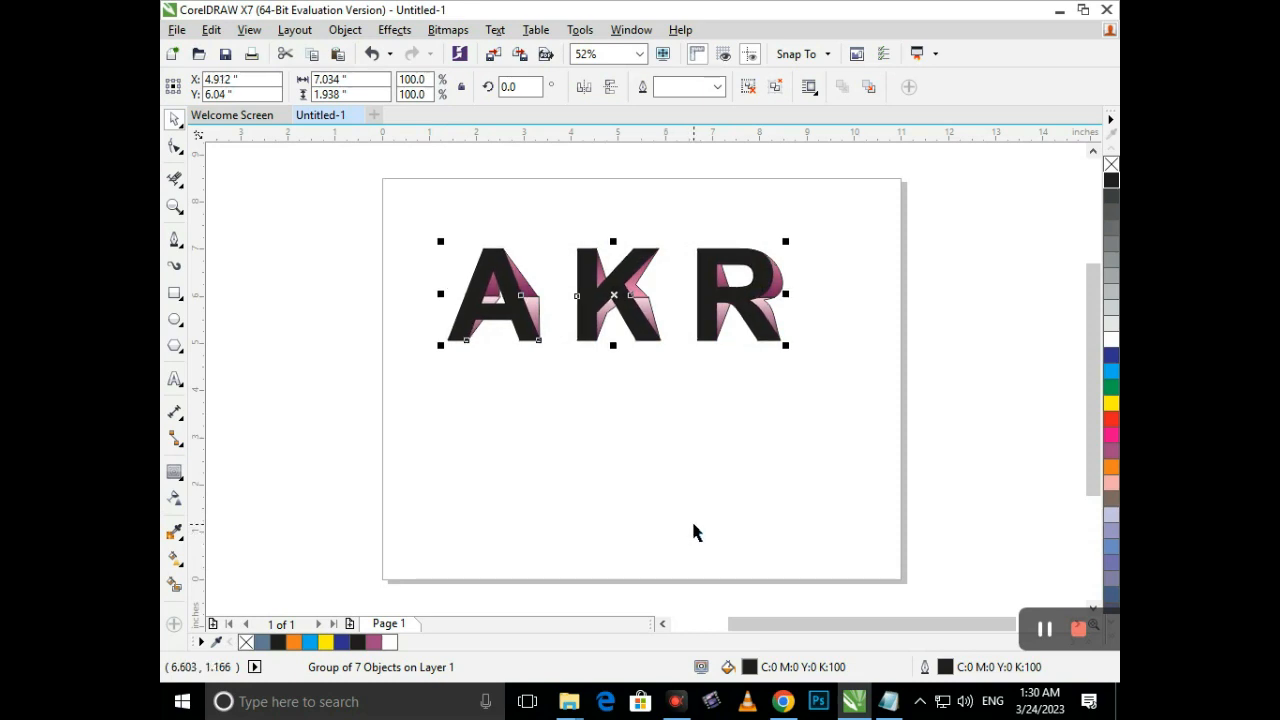
# - Send the black AKR group behind the gradient letter halves and nudge it slightly left
pyautogui.hotkey('ctrl', 'pagedown')
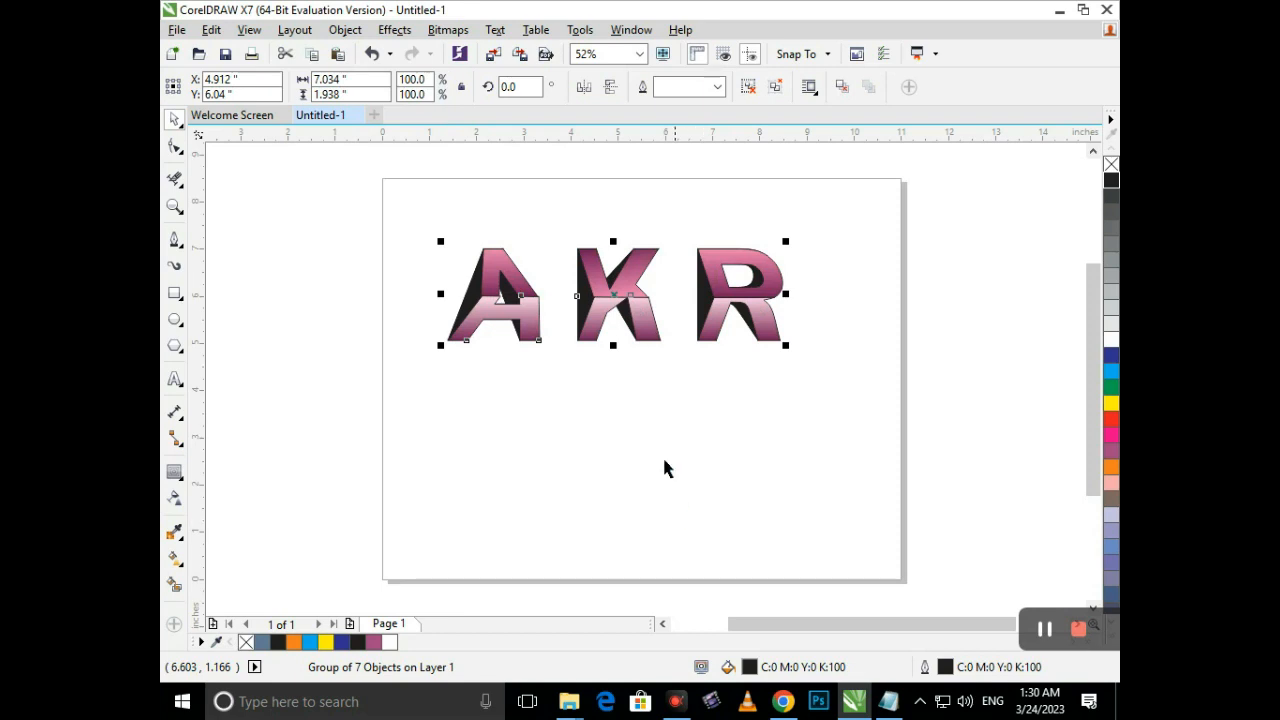
pyautogui.click(598, 400)
pyautogui.click(585, 310)
pyautogui.press('Left')
# - Move the complete AKR design to the middle of the page and enlarge it proportionally to about 121.6%
pyautogui.click(371, 246)
pyautogui.moveTo(349, 186); pyautogui.dragTo(886, 394)
pyautogui.moveTo(719, 332); pyautogui.dragTo(737, 461)
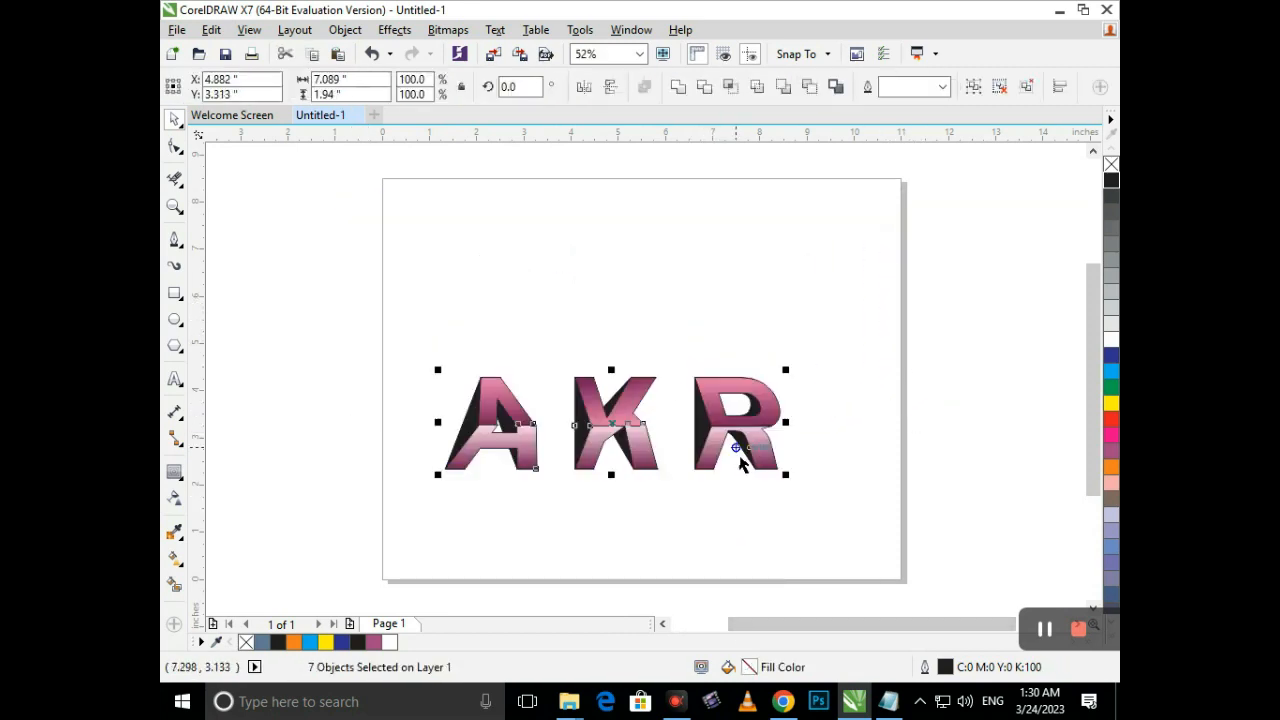
pyautogui.click(778, 565)
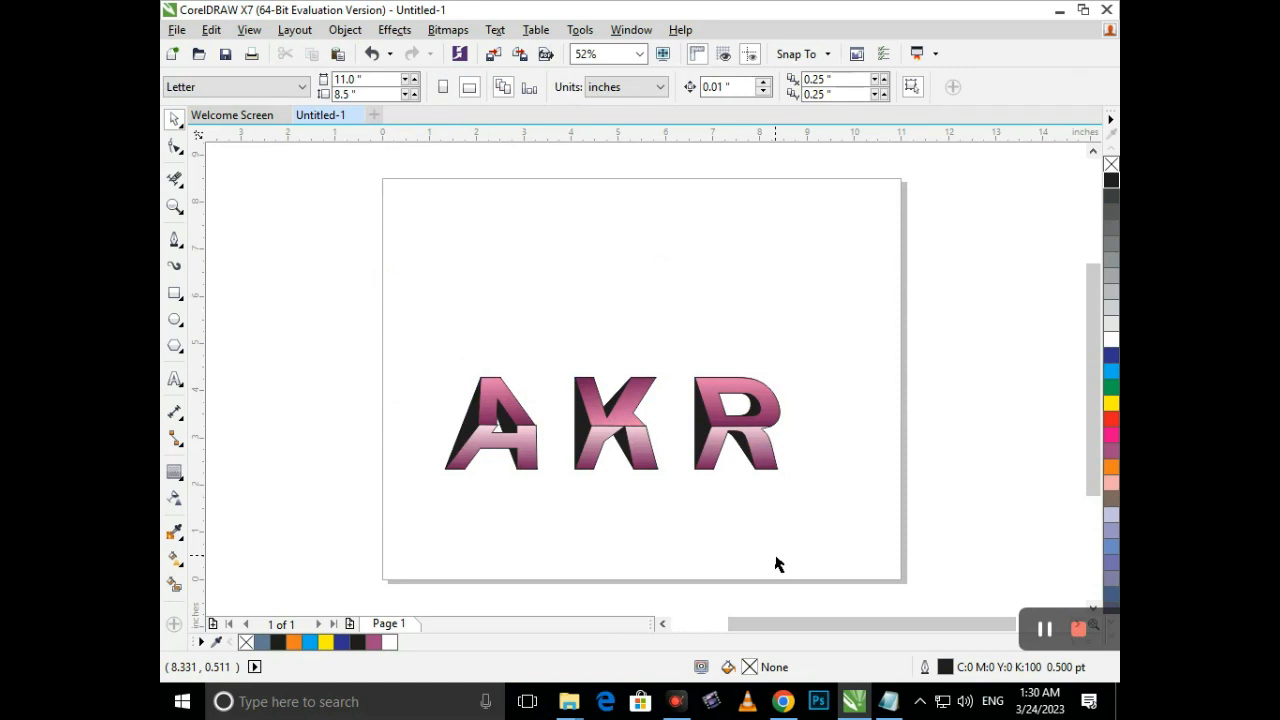
pyautogui.moveTo(326, 297); pyautogui.dragTo(829, 514)
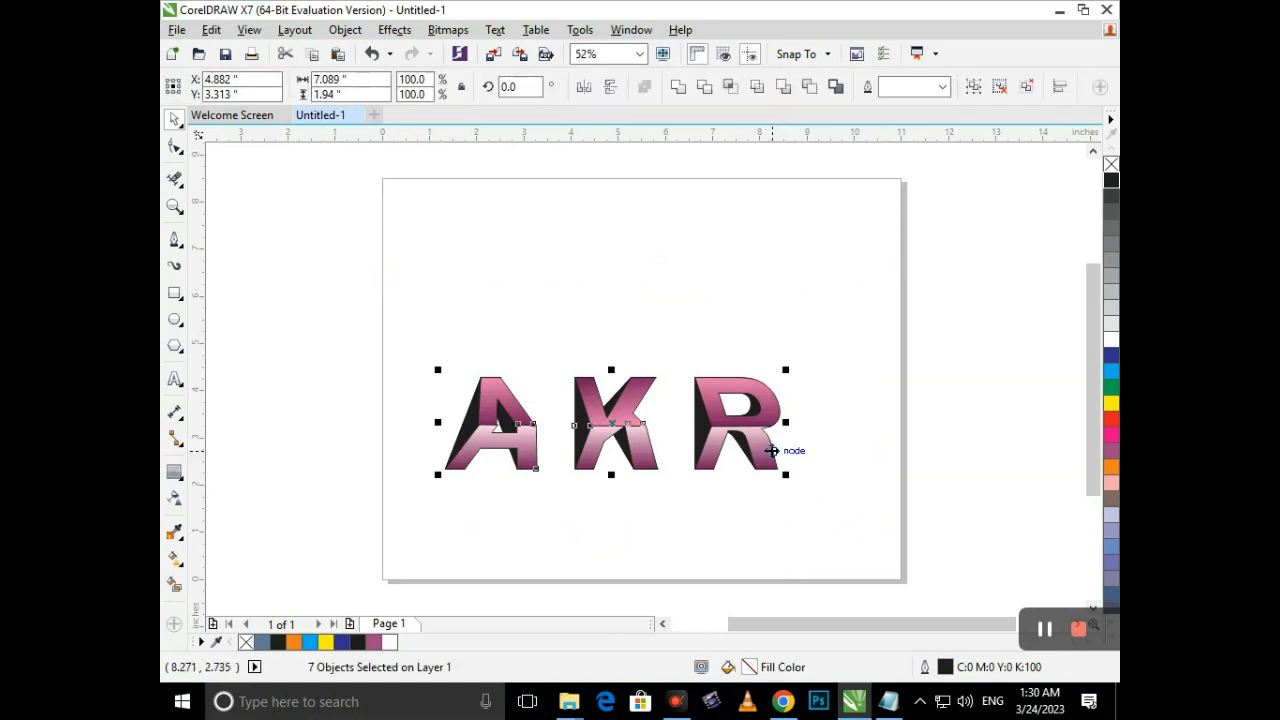
pyautogui.moveTo(786, 449); pyautogui.dragTo(793, 373)
pyautogui.moveTo(457, 393); pyautogui.dragTo(421, 407)
pyautogui.moveTo(591, 349); pyautogui.dragTo(597, 373)
pyautogui.click(600, 453)
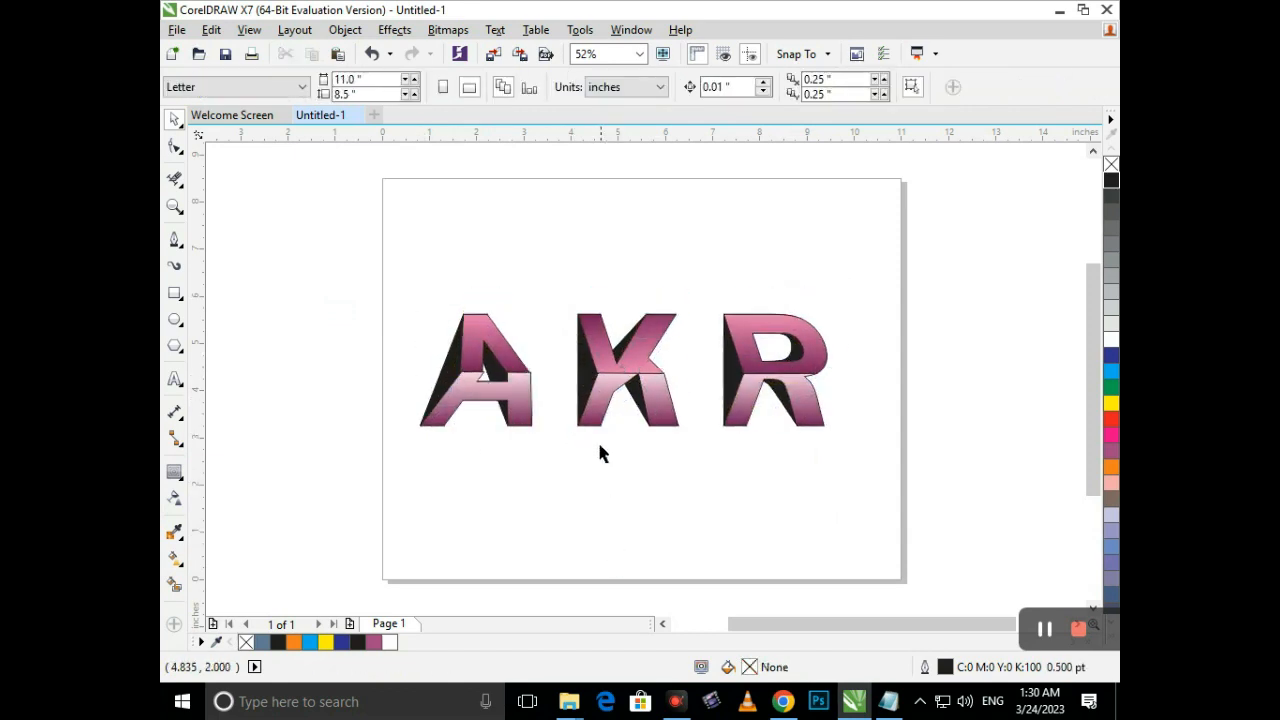
# - Fine-tune the horizontal skew of the lower halves of all three letters, shifting their upper edges slightly left
pyautogui.click(600, 408)
pyautogui.keyDown('shift'); pyautogui.click(738, 415); pyautogui.keyUp('shift')
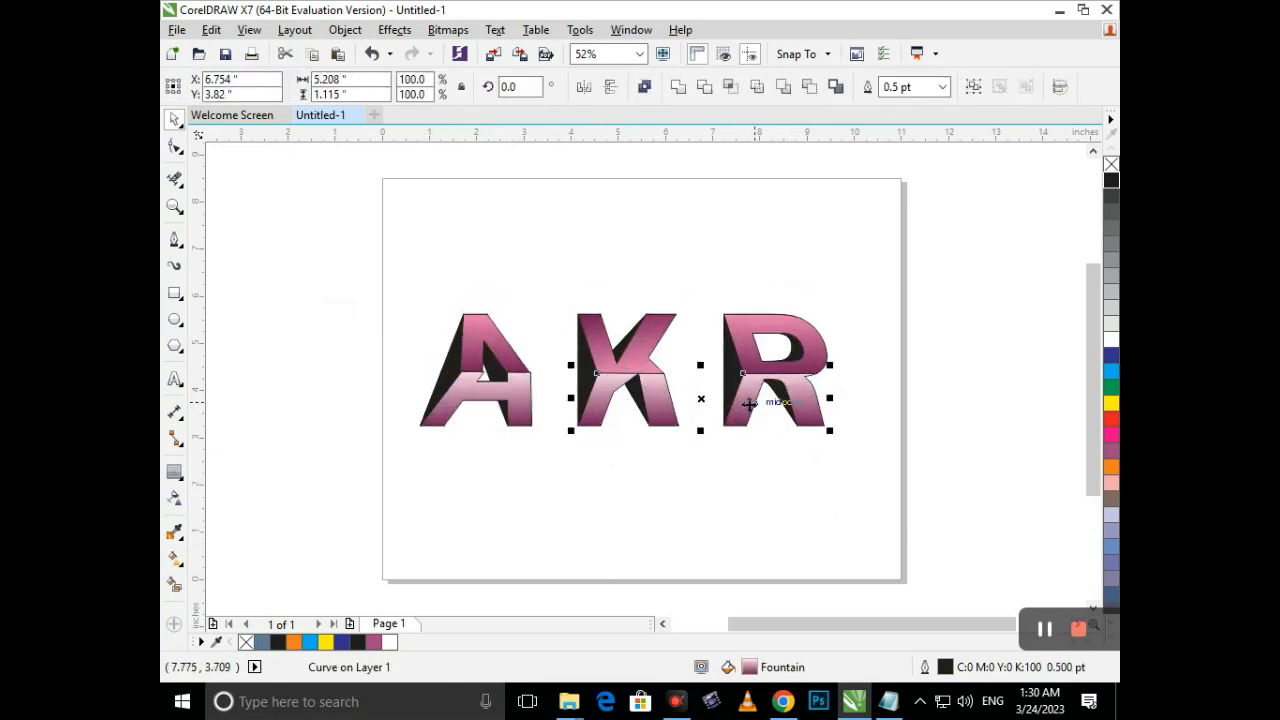
pyautogui.keyDown('shift'); pyautogui.click(510, 418); pyautogui.keyUp('shift')
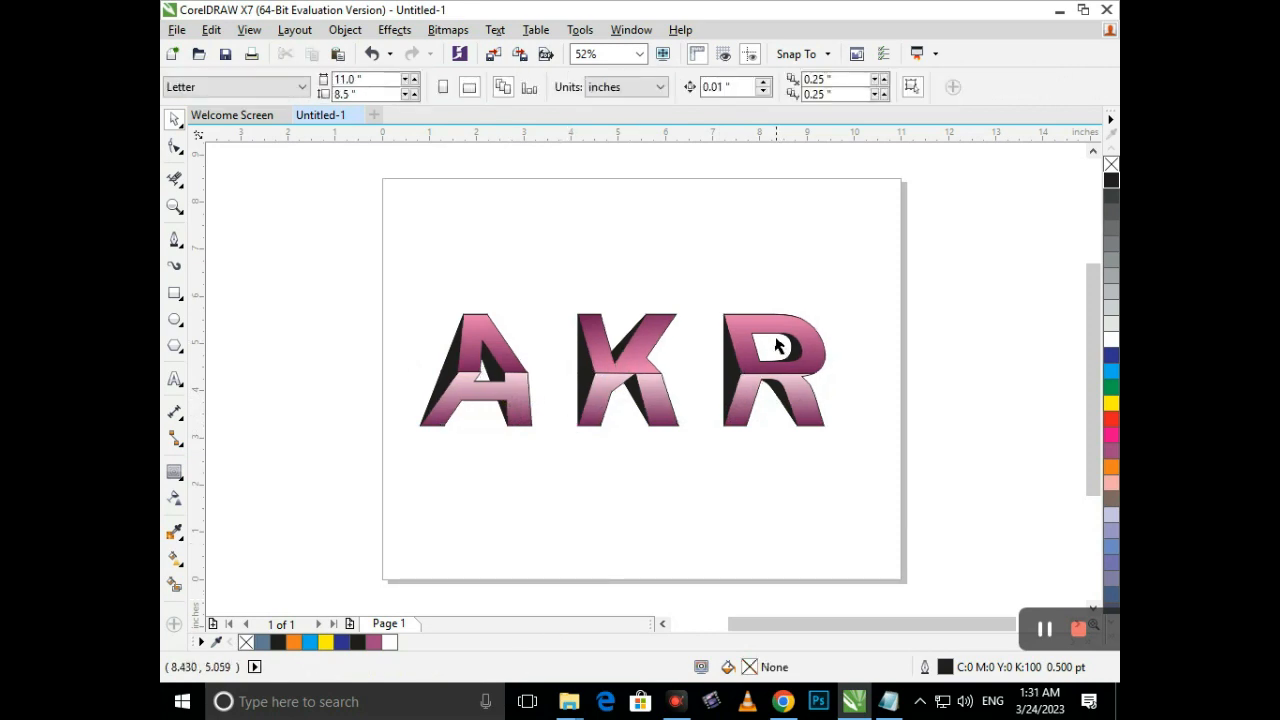
# - Try blue, red and green fills on the black AKR group behind the gradient halves
pyautogui.click(729, 366)
pyautogui.click(1111, 360)
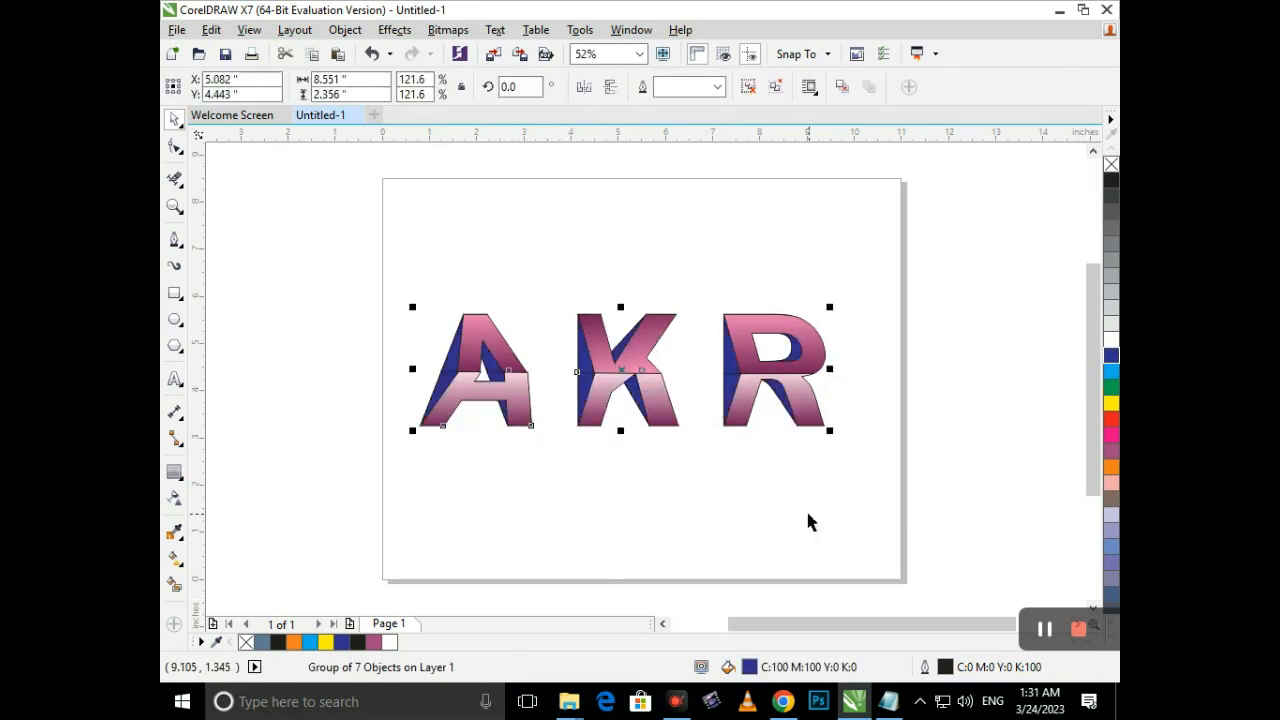
pyautogui.click(1111, 419)
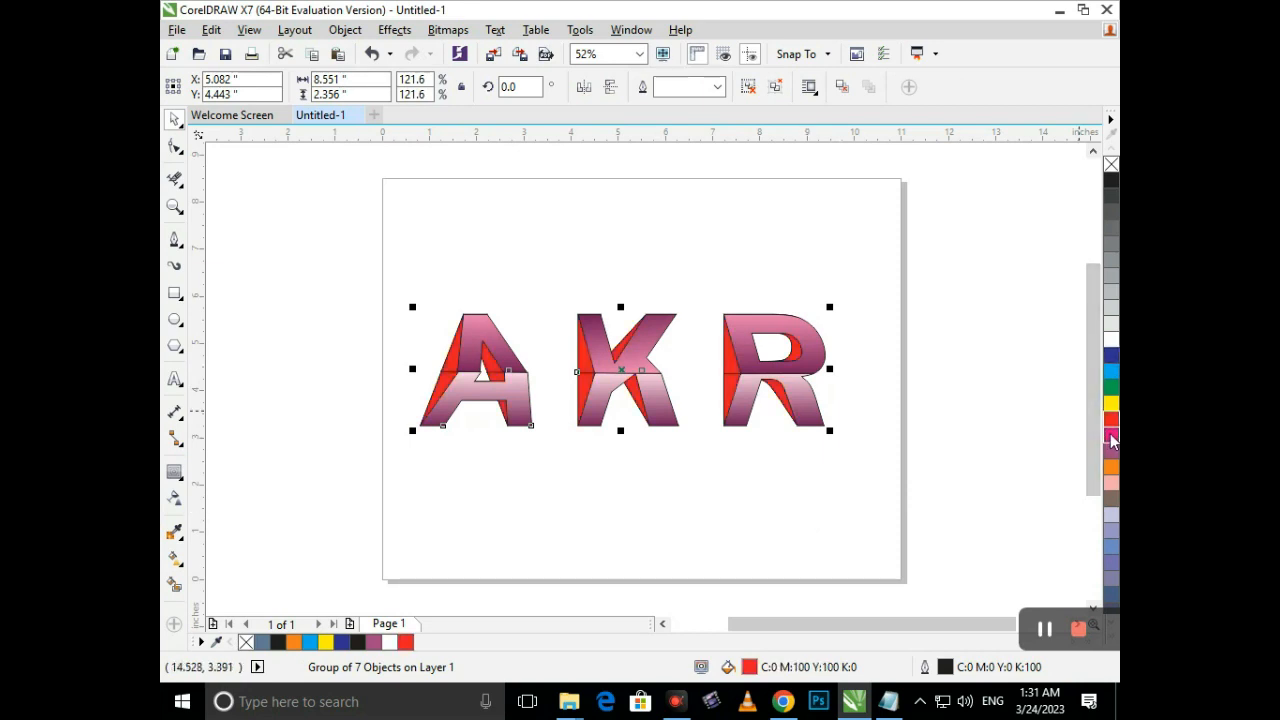
pyautogui.click(1111, 387)
# - Undo the three trial fills on the AKR group behind the gradient halves and clear the selection
pyautogui.hotkey('ctrl', 'z')
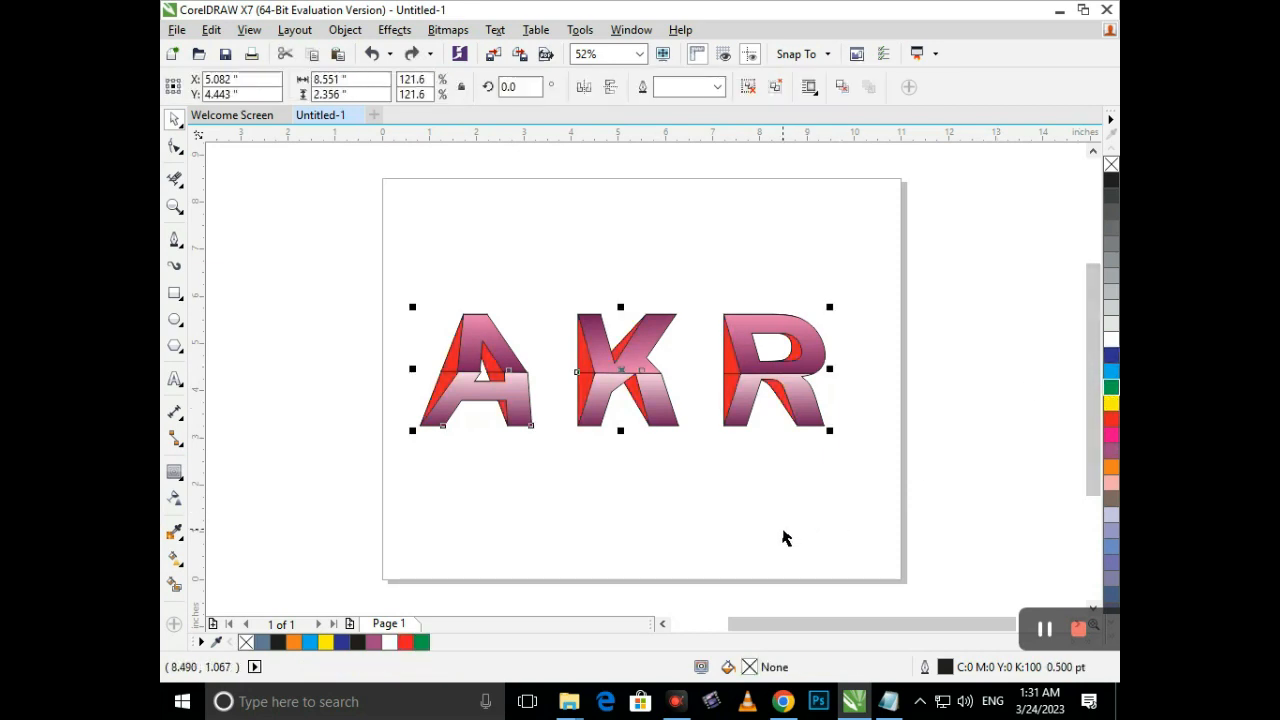
pyautogui.hotkey('ctrl', 'z')
pyautogui.hotkey('ctrl', 'z')
pyautogui.click(762, 534)
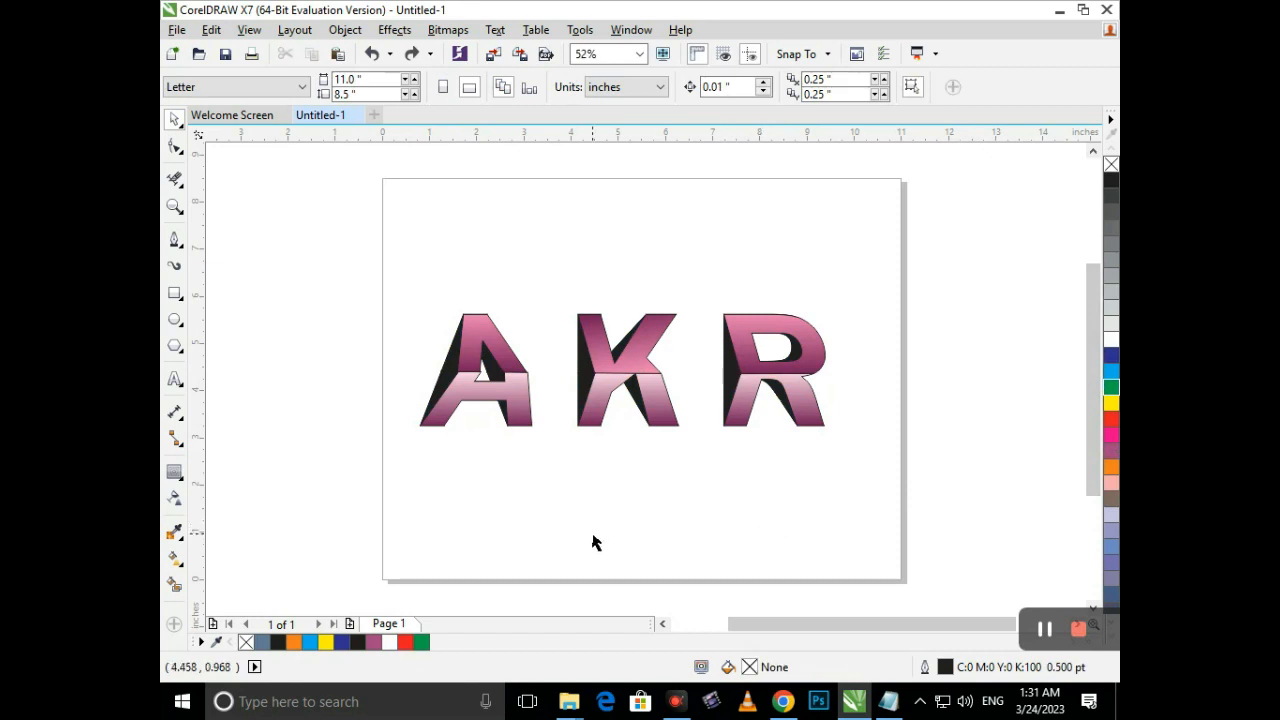